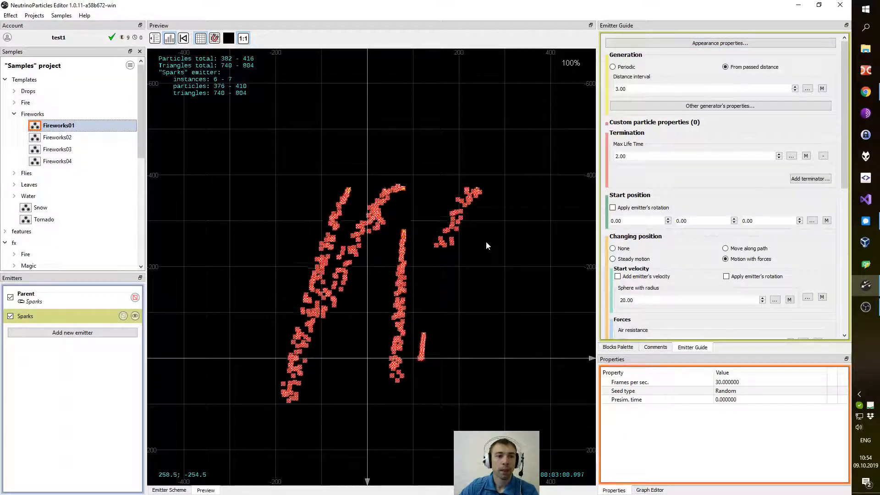
{"action": "left_click", "coordinate": [32, 15]}
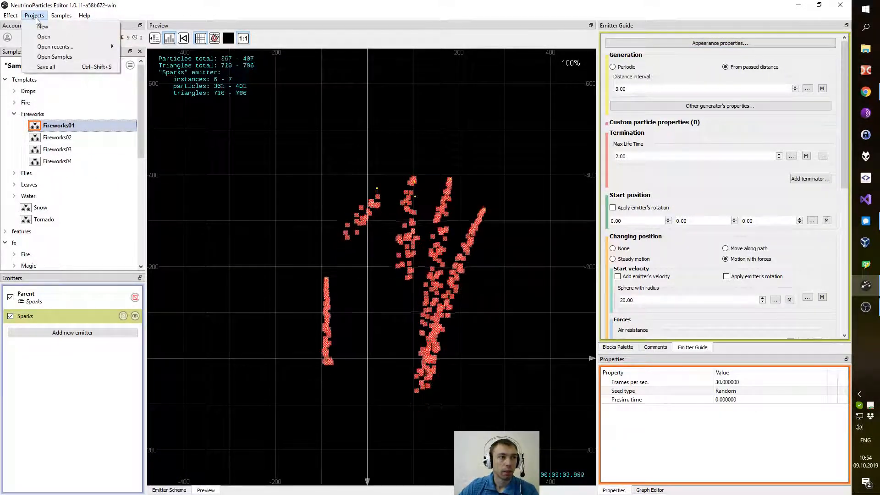
{"action": "left_click", "coordinate": [36, 26]}
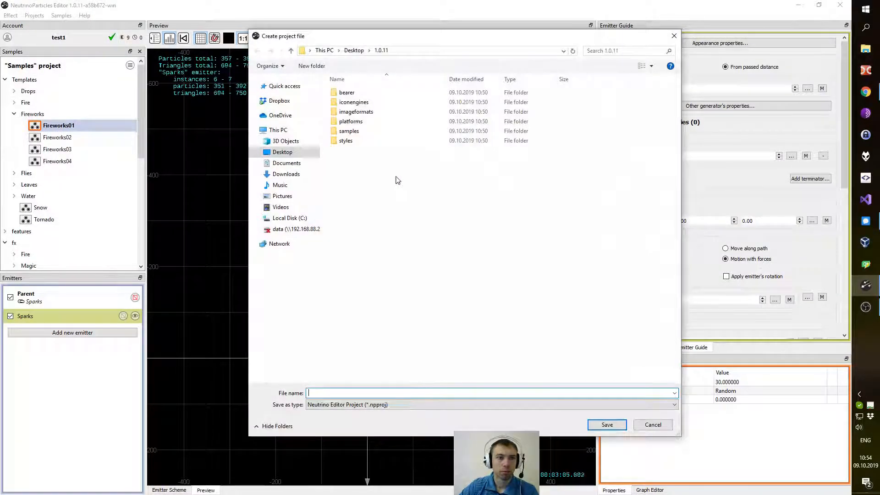
{"action": "left_click", "coordinate": [354, 51]}
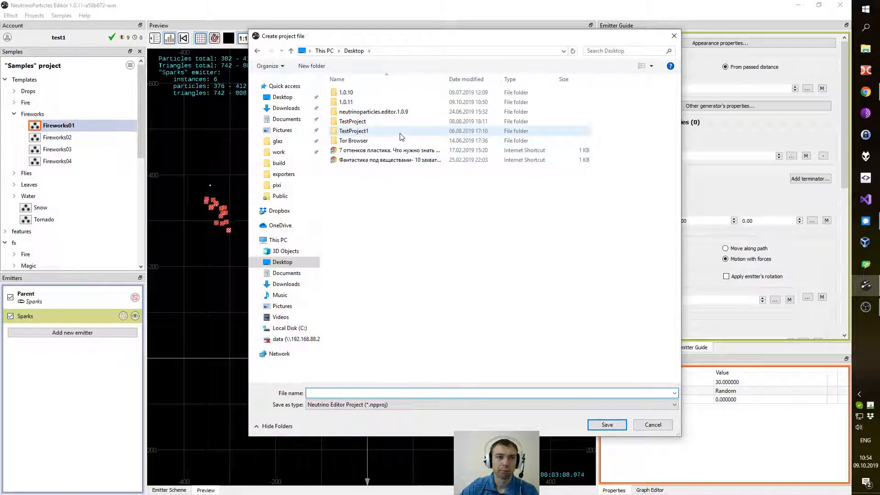
{"action": "left_click", "coordinate": [359, 132]}
{"action": "double_click", "coordinate": [352, 122]}
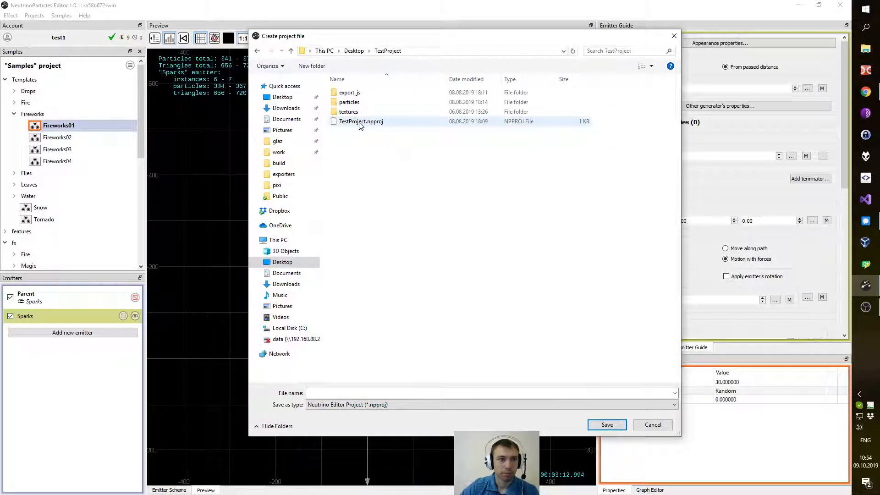
{"action": "double_click", "coordinate": [362, 122]}
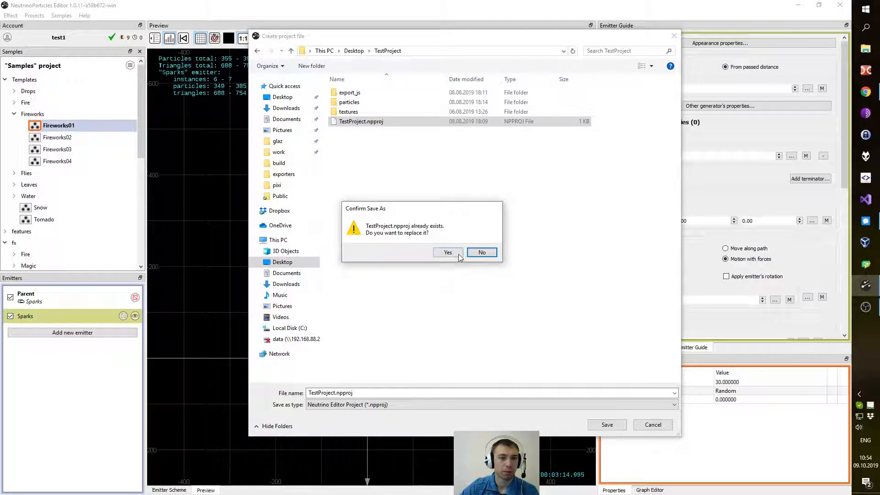
{"action": "left_click", "coordinate": [482, 252]}
{"action": "key", "text": "Escape"}
Open the existing project file TestProject.npproj from the TestProject folder on the Desktop.
{"action": "left_click", "coordinate": [34, 15]}
{"action": "left_click", "coordinate": [42, 37]}
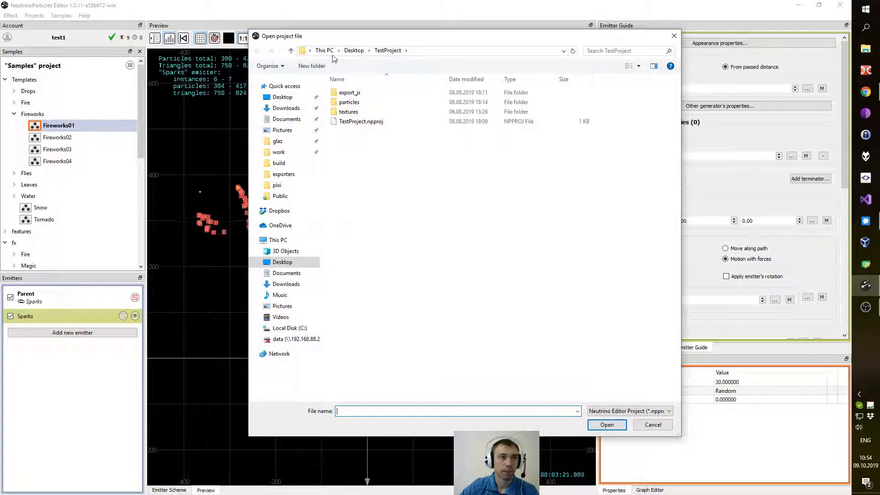
{"action": "left_click", "coordinate": [354, 51]}
{"action": "double_click", "coordinate": [360, 121]}
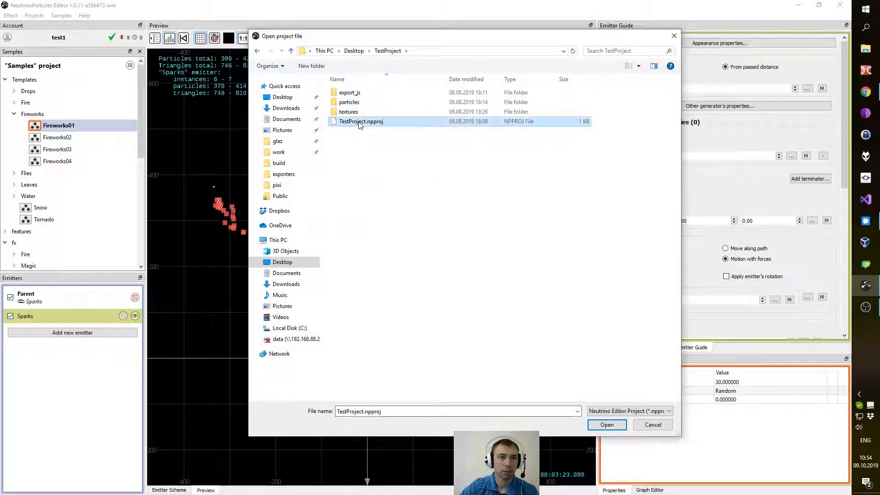
{"action": "double_click", "coordinate": [360, 122]}
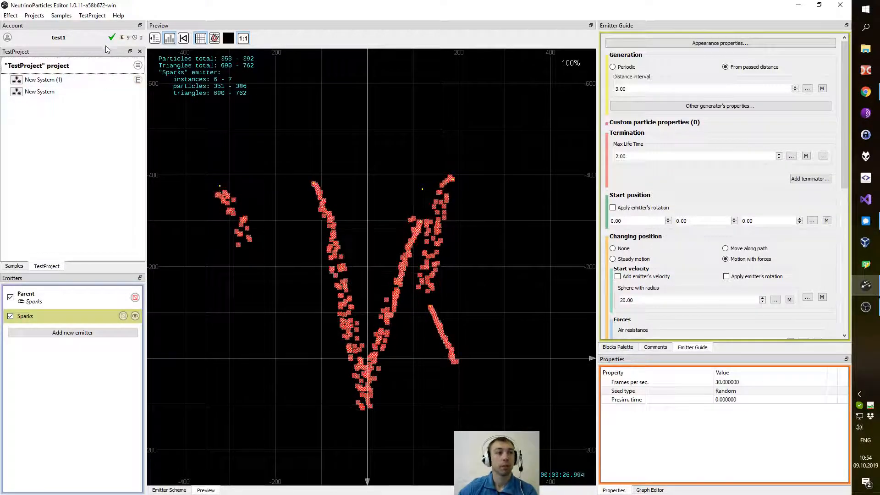
Create a new effect in the TestProject project and name it Fireworks.
{"action": "mouse_move", "coordinate": [124, 68]}
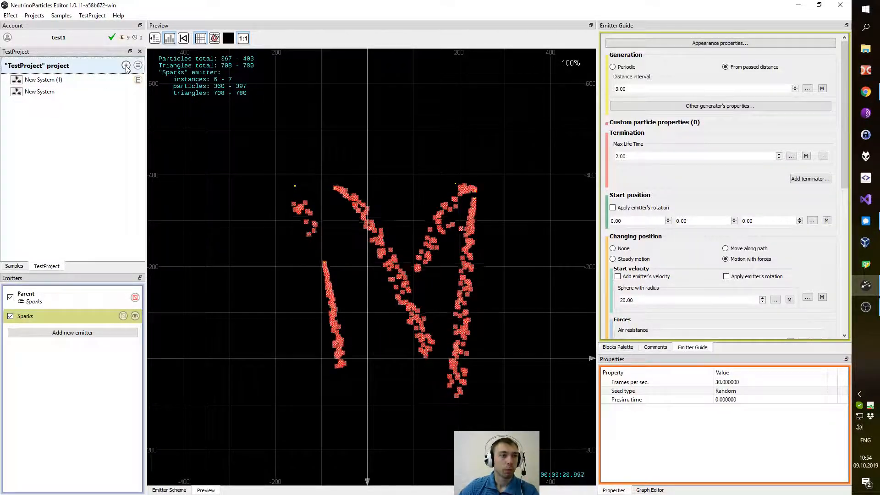
{"action": "left_click", "coordinate": [126, 68]}
{"action": "left_click", "coordinate": [165, 85]}
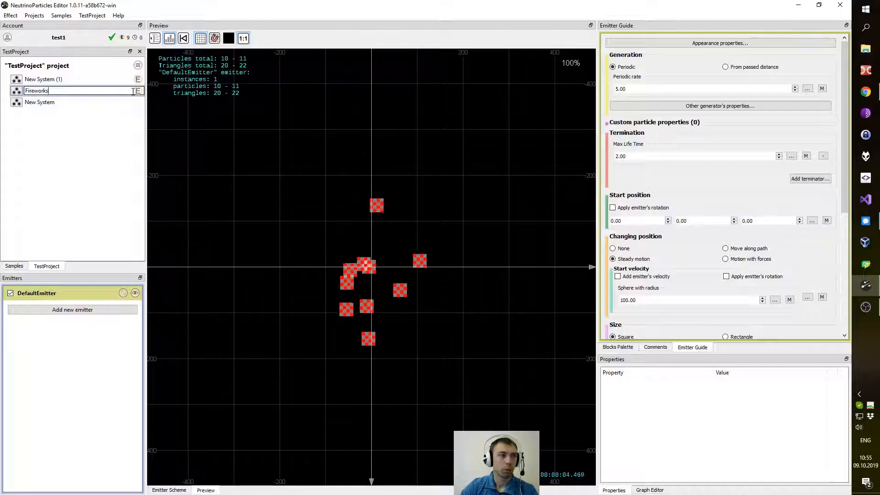
{"action": "key", "text": "Return"}
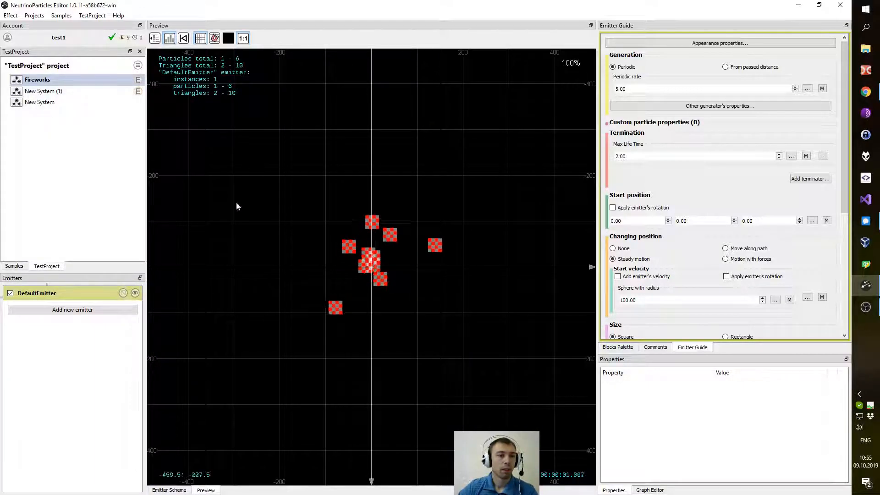
{"action": "left_click_drag", "start_coordinate": [403, 282], "coordinate": [381, 350]}
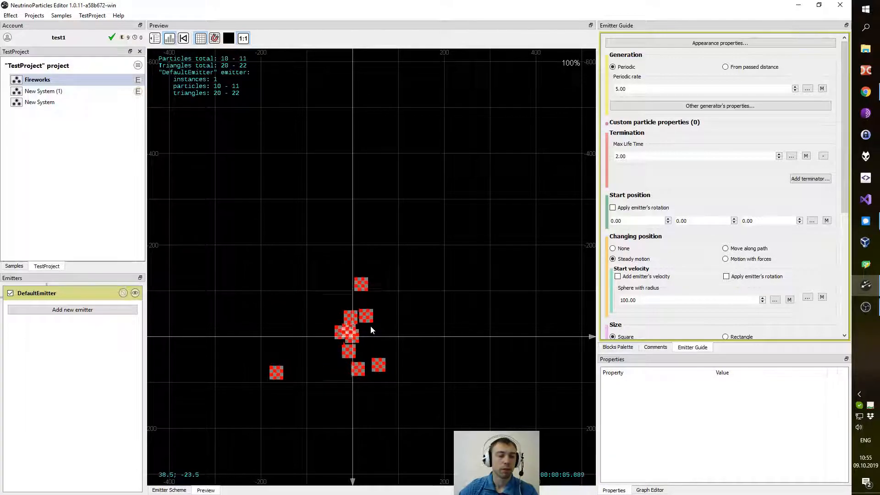
{"action": "left_click_drag", "start_coordinate": [369, 321], "coordinate": [381, 322]}
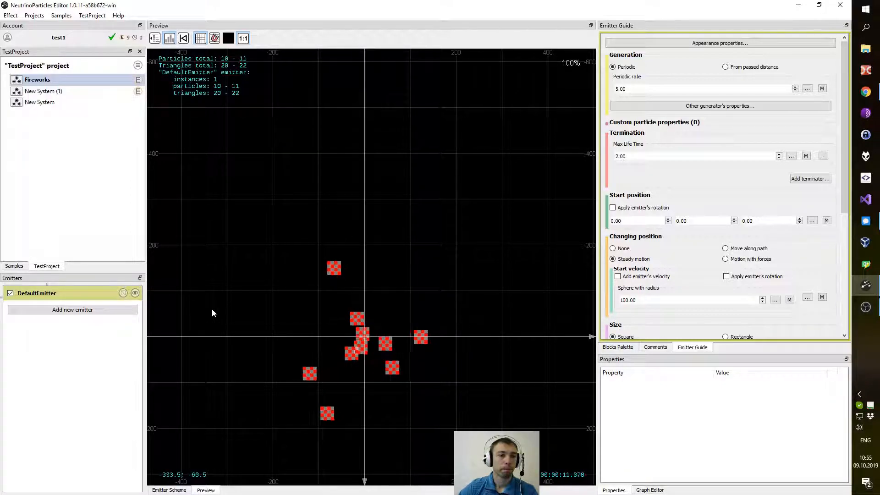
Open the Fireworks01 sample and examine how its Parent and Sparks emitters relate to the particles in the preview.
{"action": "left_click", "coordinate": [14, 266]}
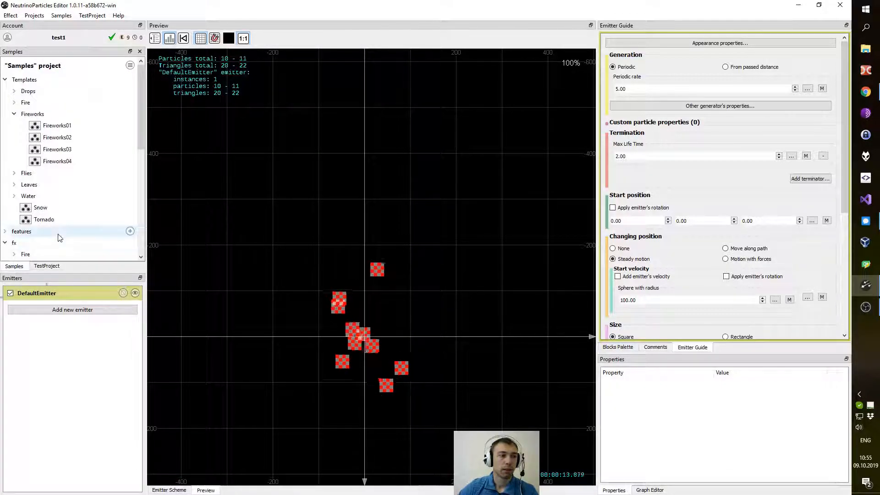
{"action": "left_click", "coordinate": [58, 125]}
{"action": "left_click_drag", "start_coordinate": [433, 263], "coordinate": [411, 298]}
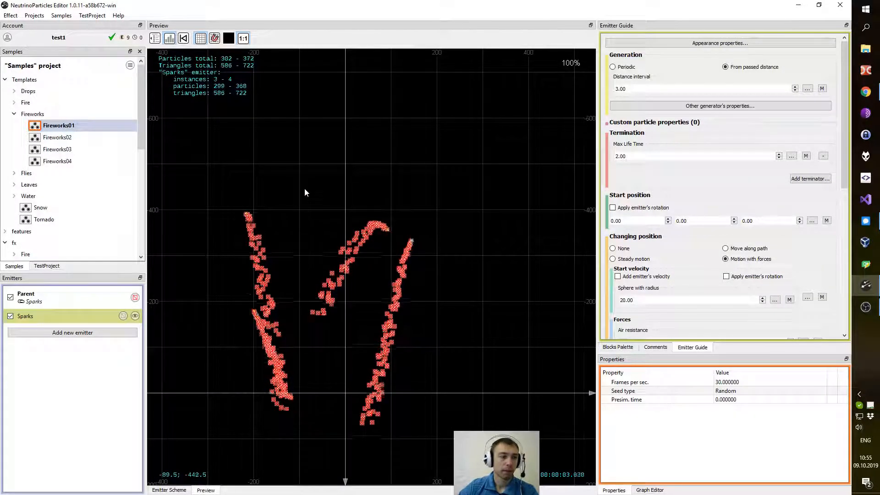
{"action": "left_click", "coordinate": [59, 299]}
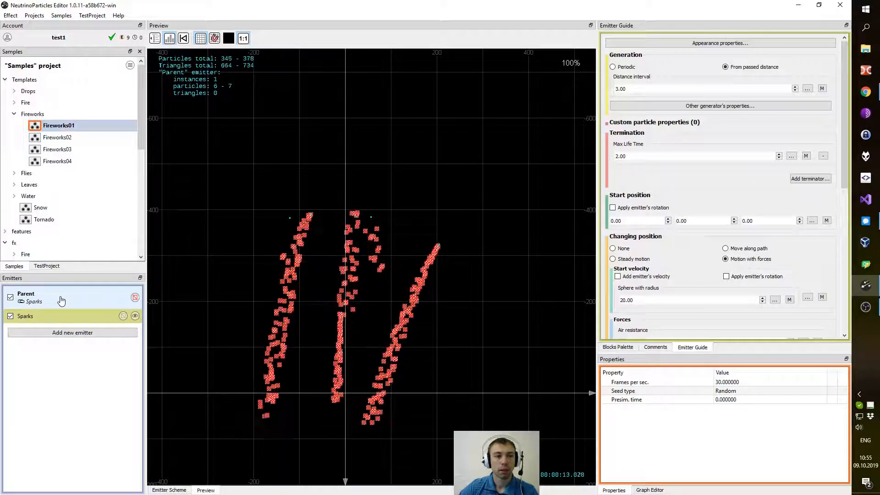
{"action": "left_click", "coordinate": [94, 311]}
{"action": "left_click", "coordinate": [133, 296]}
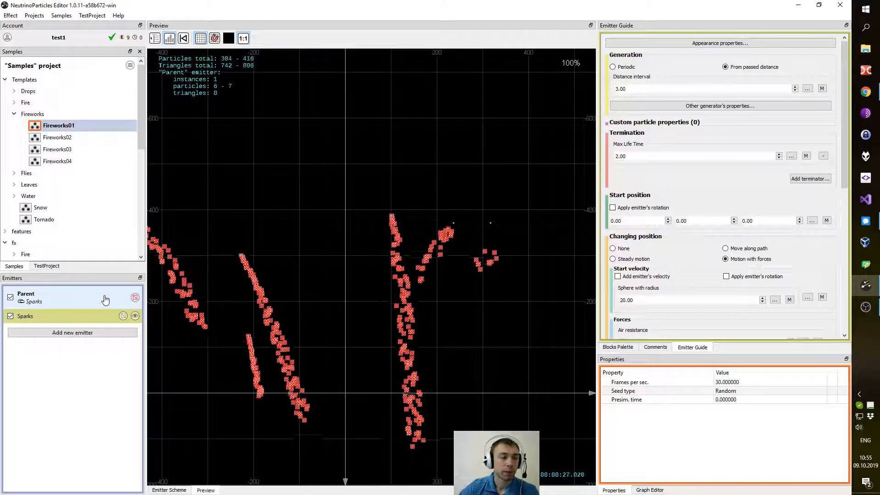
{"action": "left_click", "coordinate": [56, 317]}
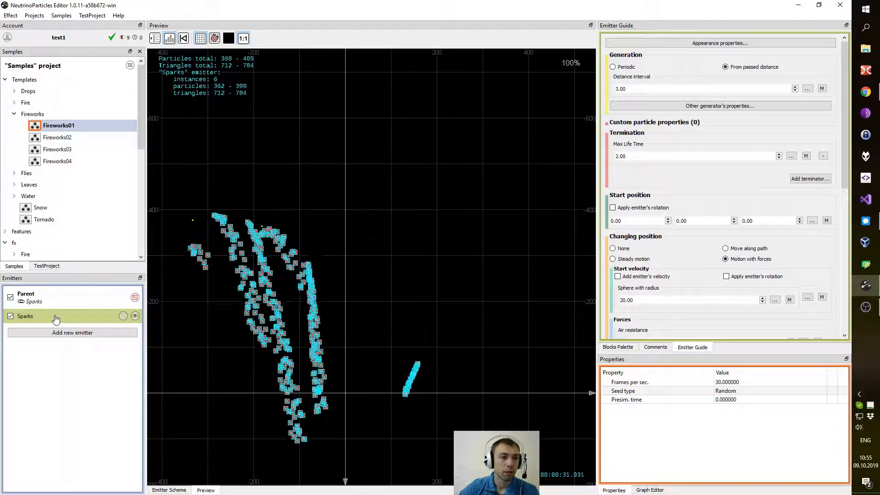
{"action": "left_click", "coordinate": [54, 301]}
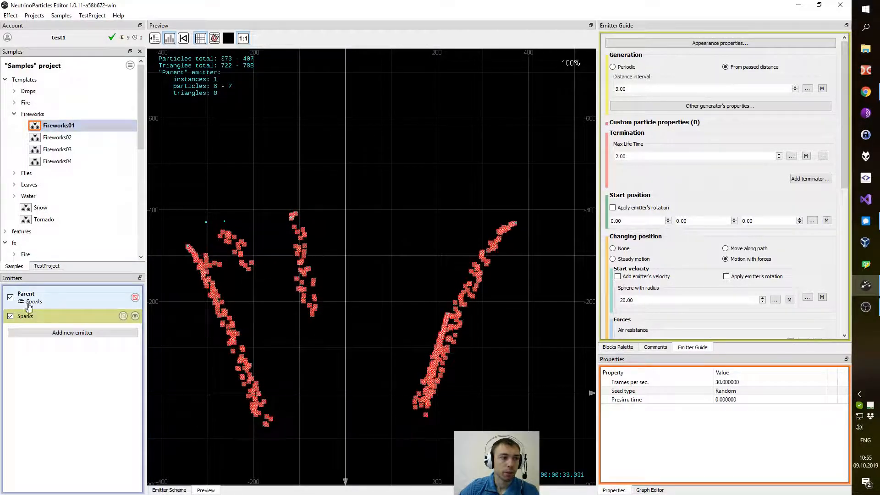
{"action": "left_click", "coordinate": [53, 315]}
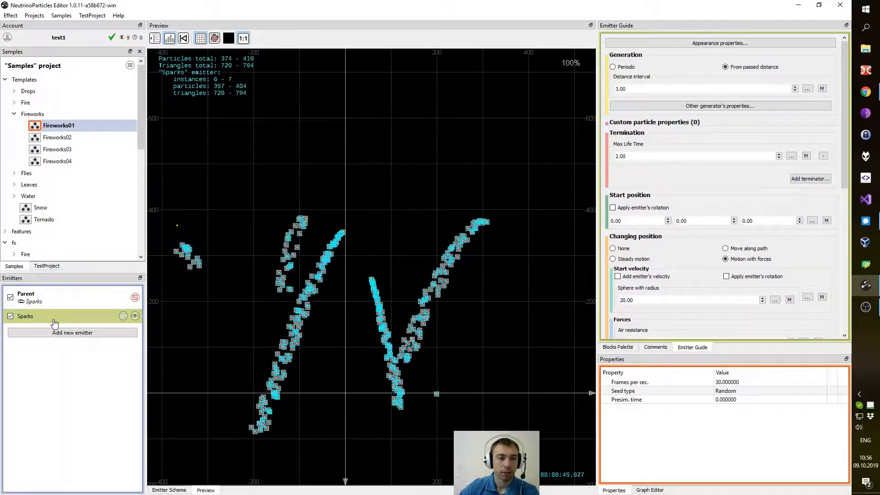
Return to TestProject's Fireworks effect and set the default emitter's start position to Point from path.
{"action": "left_click", "coordinate": [47, 265]}
{"action": "left_click", "coordinate": [46, 80]}
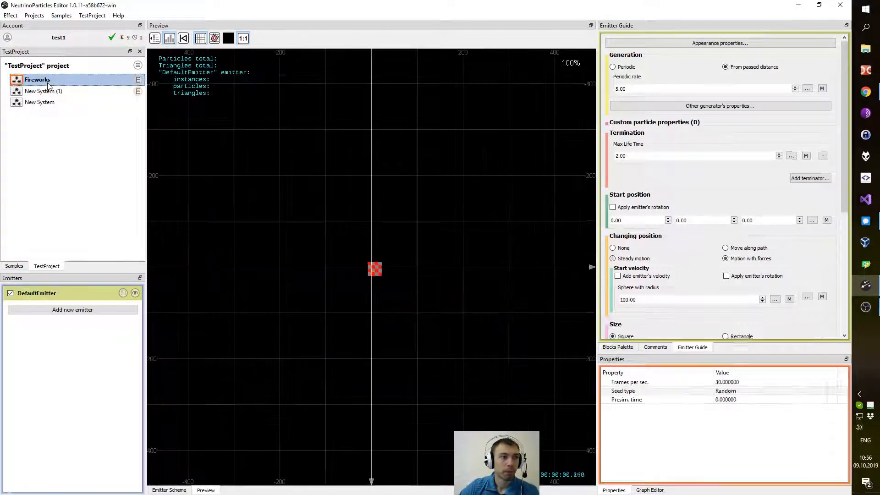
{"action": "left_click_drag", "start_coordinate": [361, 246], "coordinate": [362, 300]}
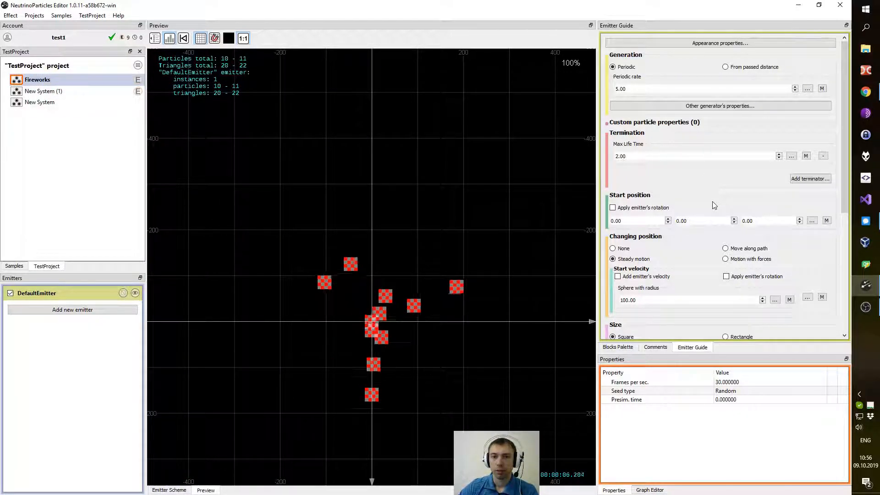
{"action": "left_click", "coordinate": [811, 220]}
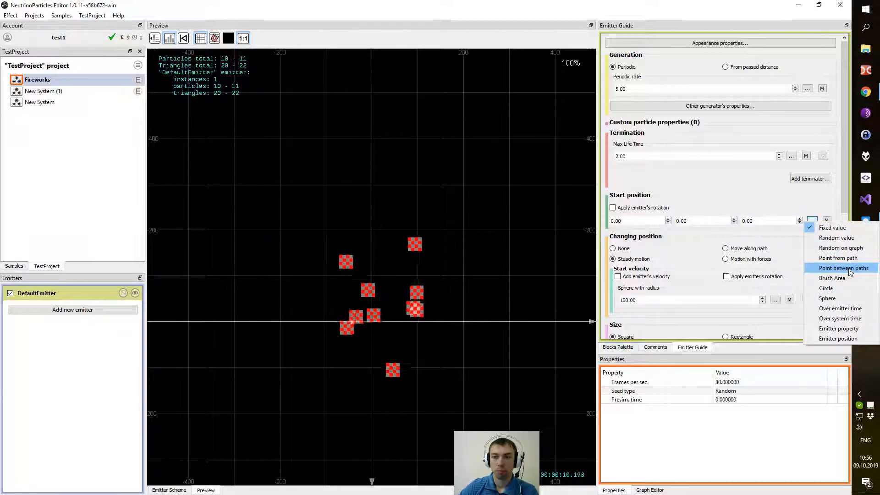
{"action": "left_click", "coordinate": [845, 258]}
Stretch both ends of the start-position path along the horizontal axis, to about X -400 and X 500.
{"action": "left_click_drag", "start_coordinate": [326, 308], "coordinate": [150, 331]}
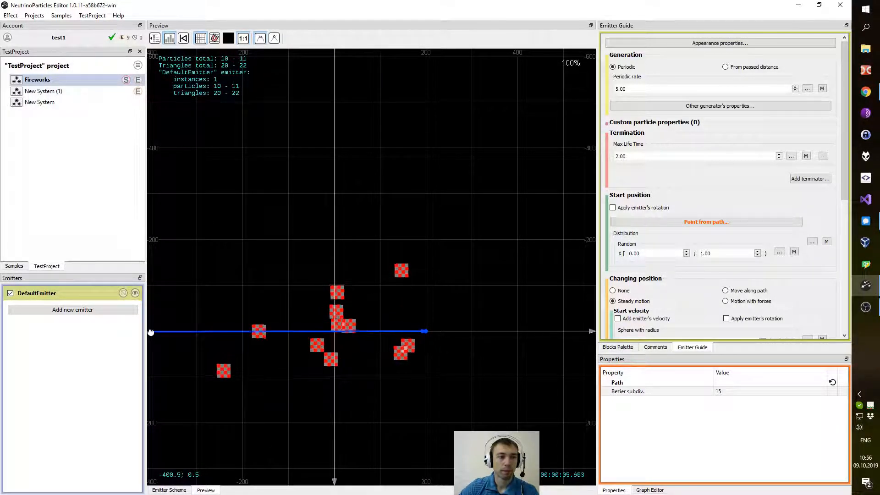
{"action": "left_click_drag", "start_coordinate": [427, 333], "coordinate": [527, 333]}
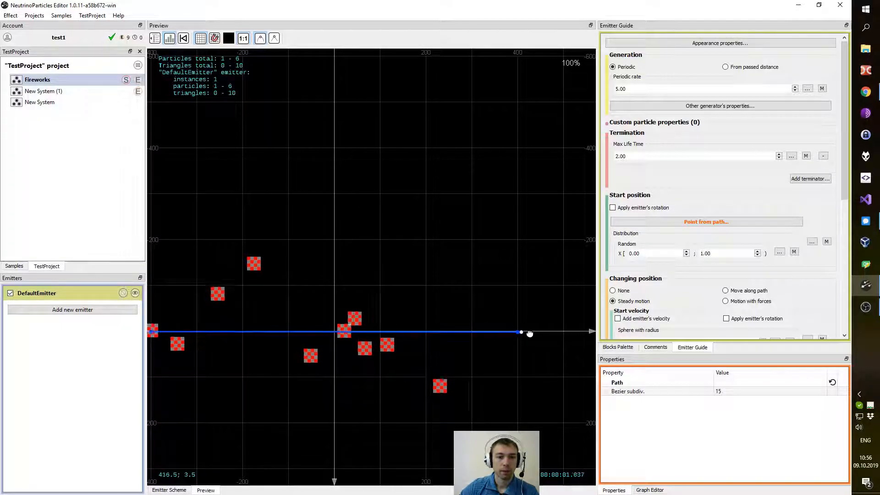
{"action": "left_click_drag", "start_coordinate": [445, 293], "coordinate": [457, 336]}
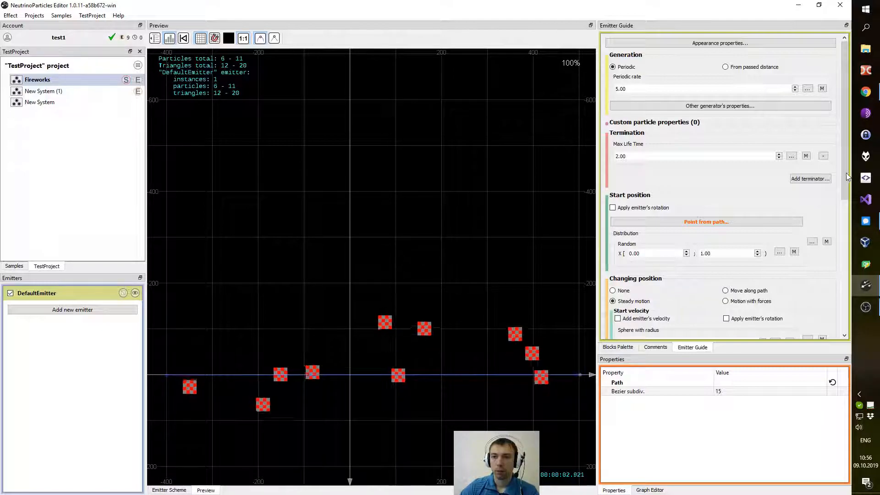
Change the emitter's position behaviour to Motion with forces and set its start velocity to Point from path.
{"action": "scroll", "coordinate": [847, 178], "scroll_direction": "down", "scroll_amount": 3}
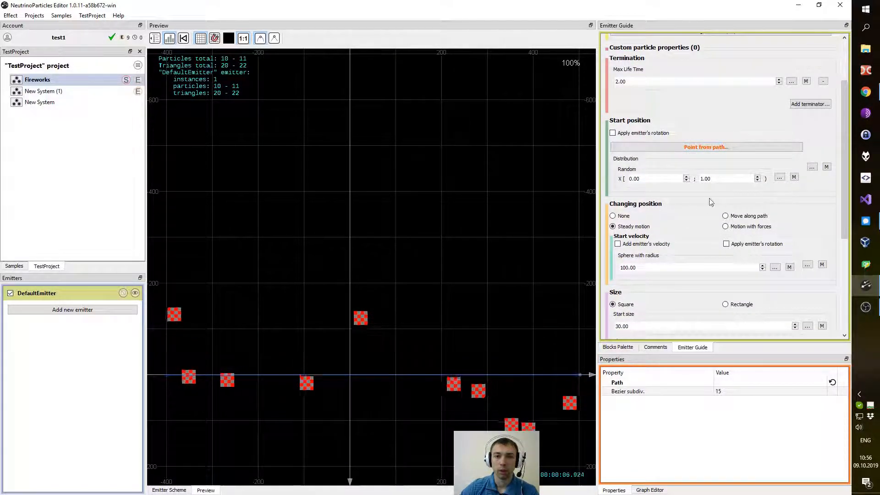
{"action": "left_click_drag", "start_coordinate": [845, 181], "coordinate": [848, 197]}
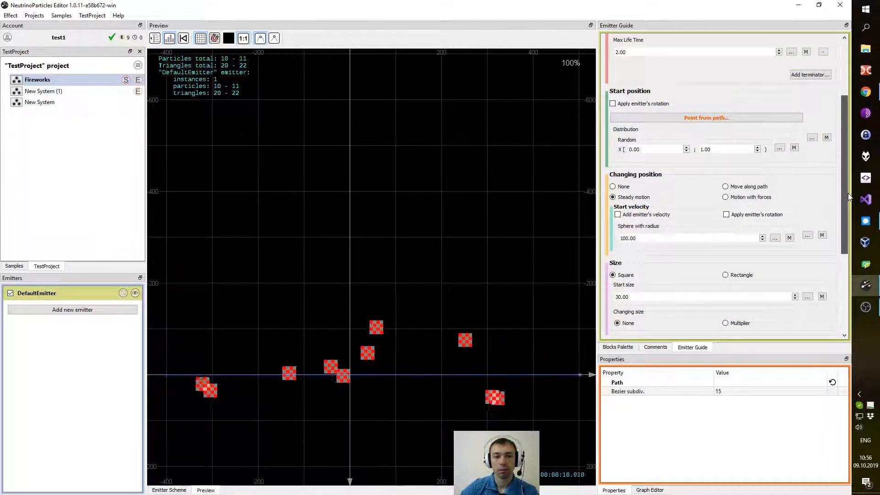
{"action": "left_click", "coordinate": [725, 197]}
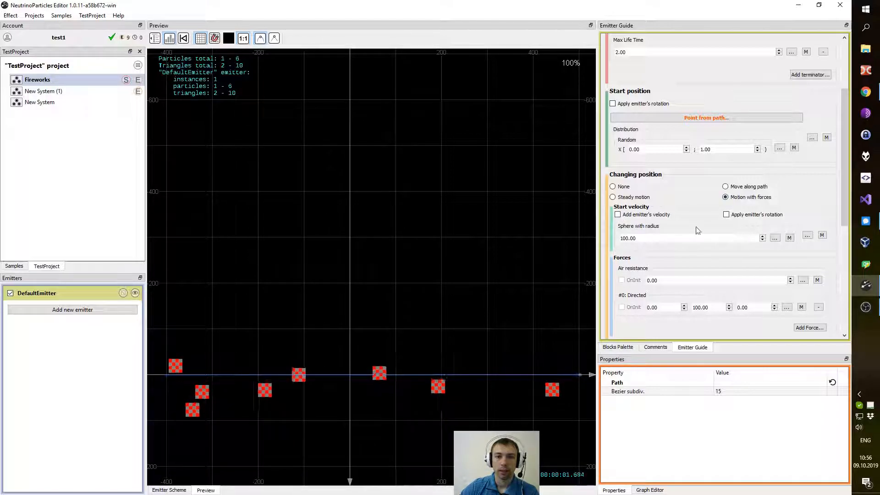
{"action": "left_click", "coordinate": [807, 236]}
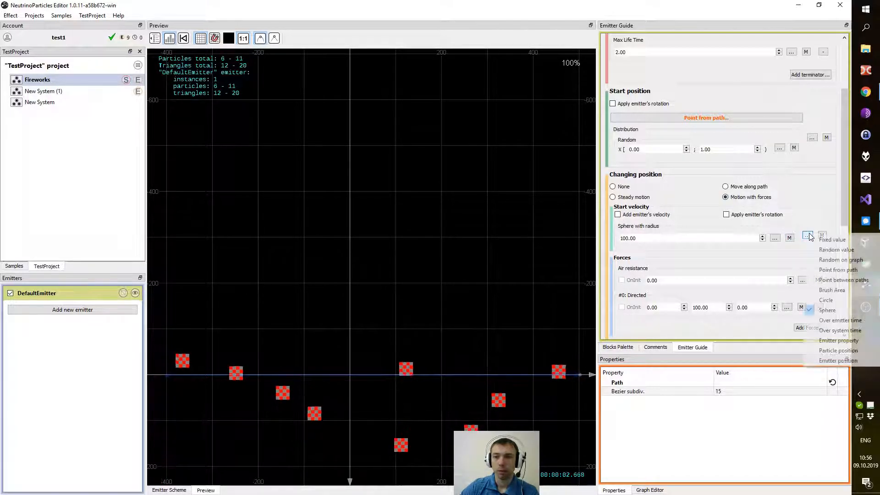
{"action": "left_click", "coordinate": [838, 270]}
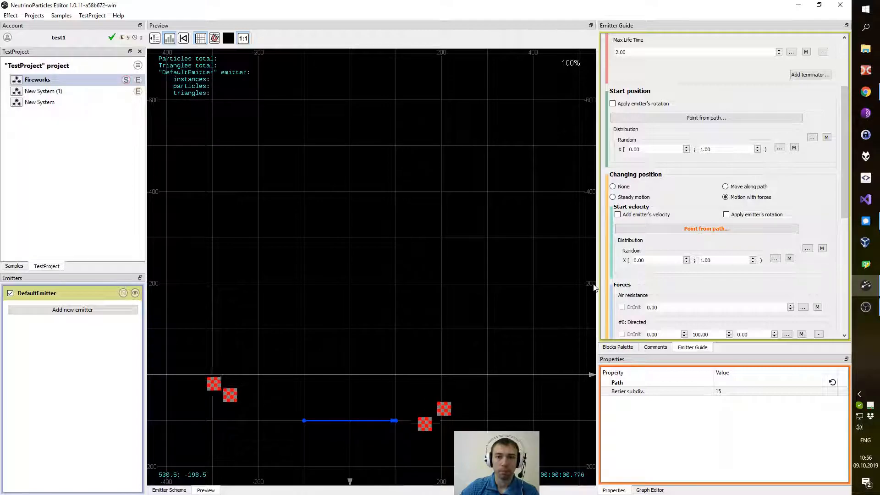
Move the whole start-velocity path straight up to about Y -500.
{"action": "left_click_drag", "start_coordinate": [411, 345], "coordinate": [445, 265]}
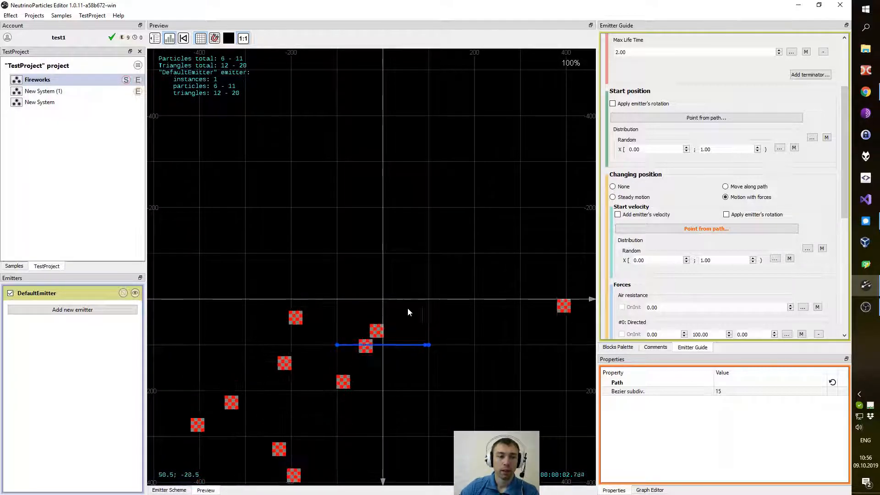
{"action": "left_click_drag", "start_coordinate": [387, 311], "coordinate": [378, 262]}
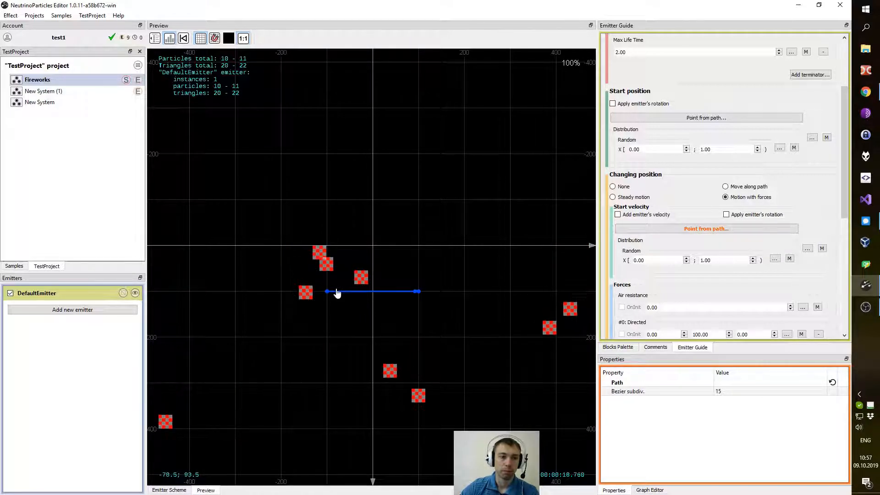
{"action": "left_click_drag", "start_coordinate": [365, 211], "coordinate": [357, 307]}
{"action": "left_click_drag", "start_coordinate": [341, 387], "coordinate": [344, 111]}
{"action": "left_click_drag", "start_coordinate": [375, 152], "coordinate": [383, 200]}
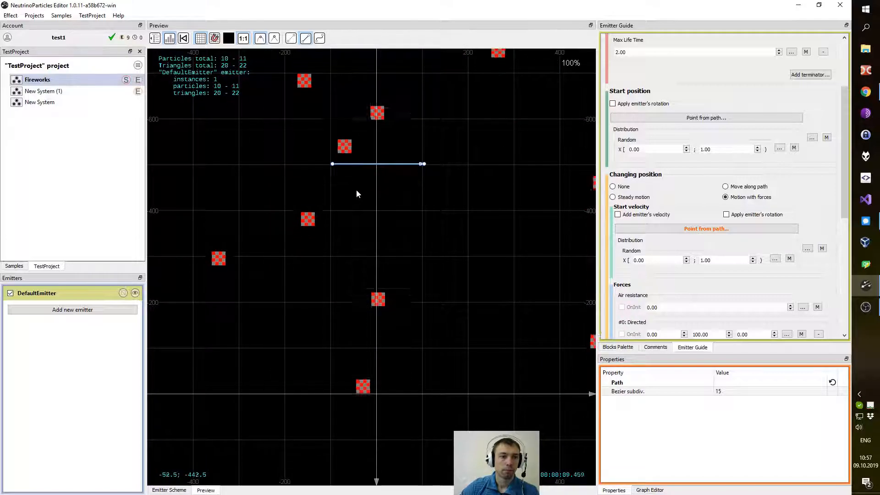
Stretch both ends of the start-velocity path along the horizontal axis, to about X -200 and X 200.
{"action": "left_click", "coordinate": [425, 164]}
{"action": "left_click_drag", "start_coordinate": [424, 164], "coordinate": [465, 164]}
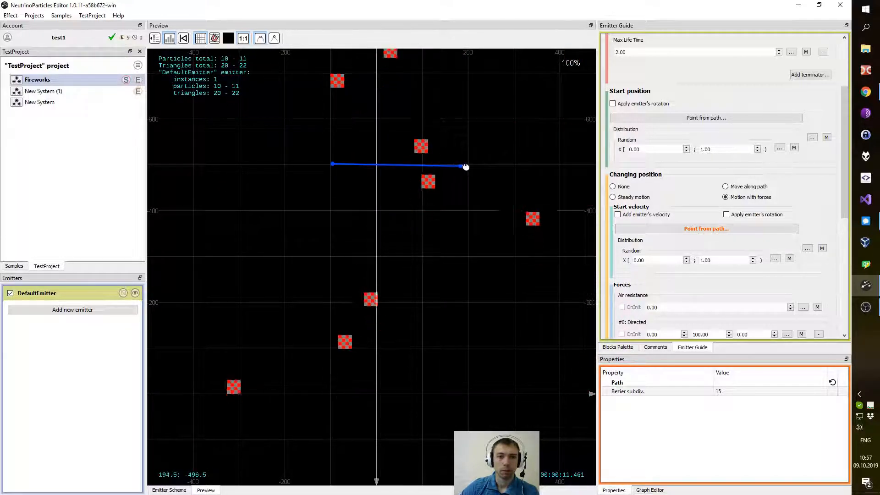
{"action": "left_click", "coordinate": [334, 164]}
{"action": "left_click_drag", "start_coordinate": [334, 166], "coordinate": [287, 165]}
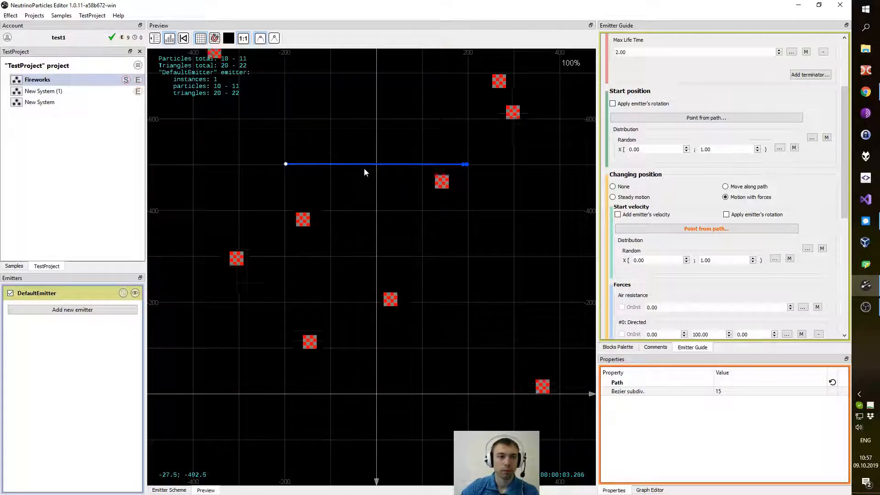
Set the air resistance in the emitter's forces to 0.2.
{"action": "mouse_move", "coordinate": [390, 214]}
{"action": "left_mouse_down"}
{"action": "mouse_move", "coordinate": [430, 211]}
{"action": "mouse_move", "coordinate": [395, 206]}
{"action": "left_mouse_up"}
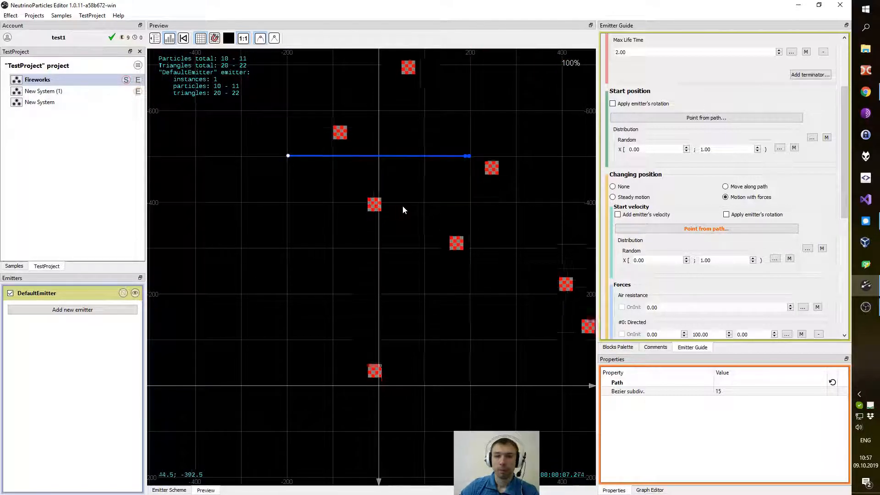
{"action": "left_click_drag", "start_coordinate": [846, 165], "coordinate": [846, 194]}
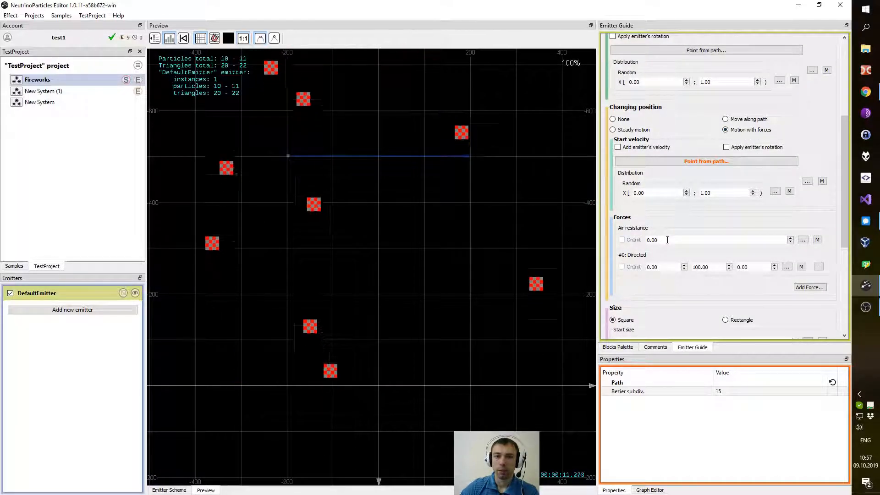
{"action": "double_click", "coordinate": [686, 242]}
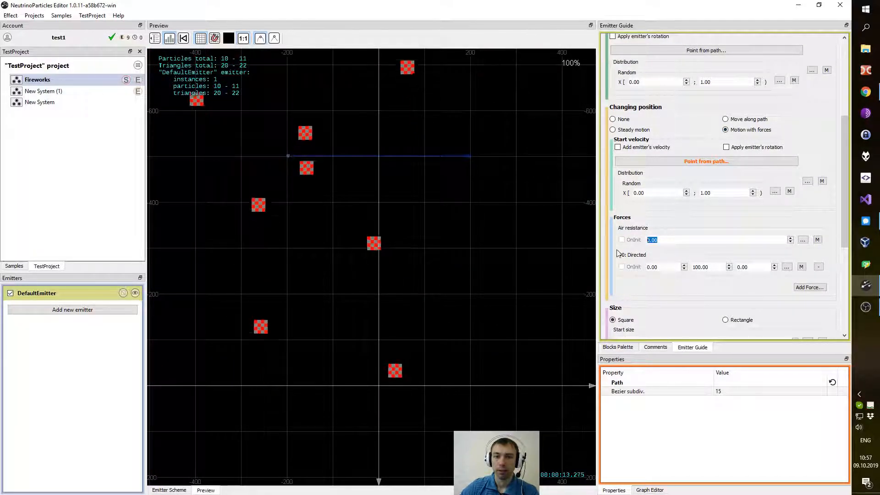
{"action": "type", "text": "0.2"}
{"action": "key", "text": "Return"}
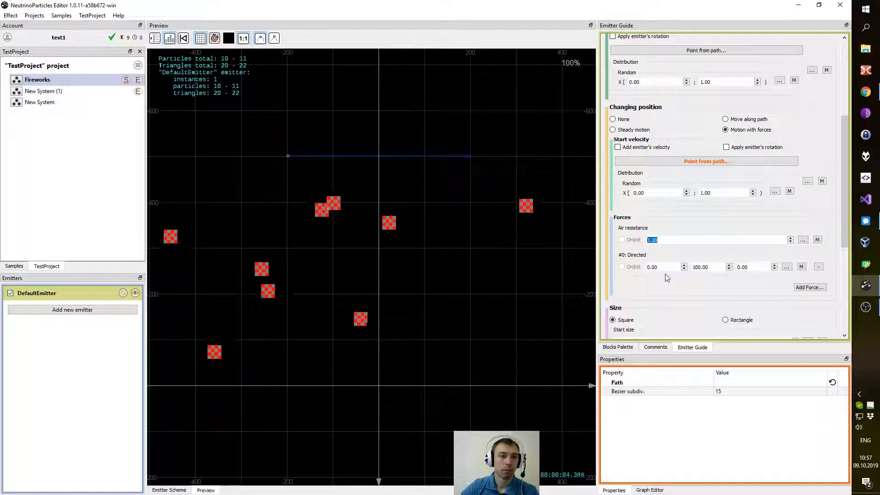
Reduce the emitter's periodic generation rate to 1.5 and fine-tune it to 1.75.
{"action": "scroll", "coordinate": [690, 110], "scroll_direction": "up", "scroll_amount": 4}
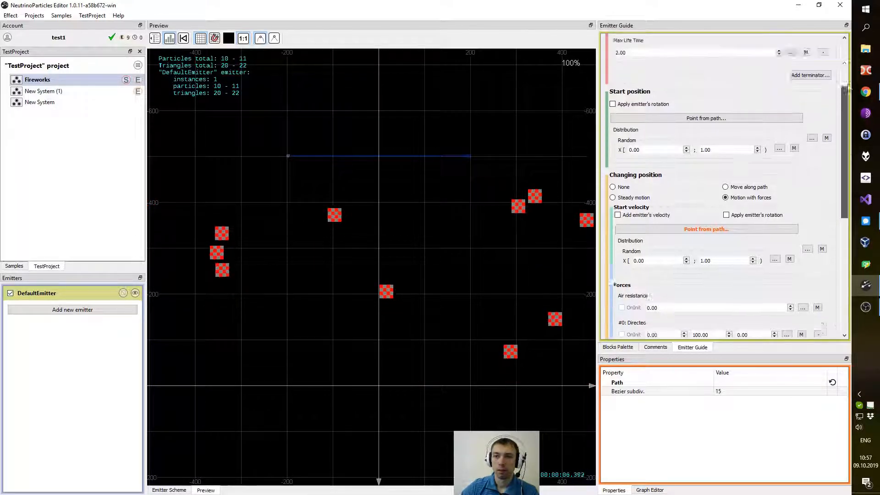
{"action": "left_click_drag", "start_coordinate": [660, 88], "coordinate": [595, 91]}
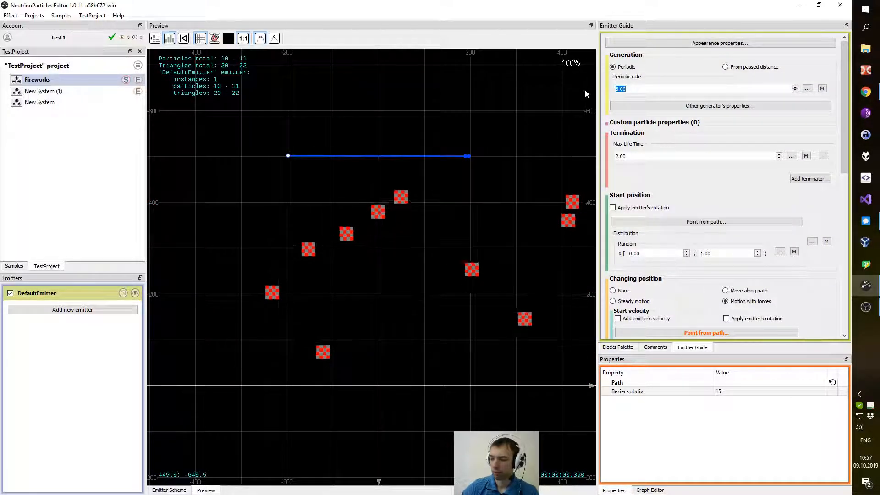
{"action": "type", "text": "1.5"}
{"action": "key", "text": "Return"}
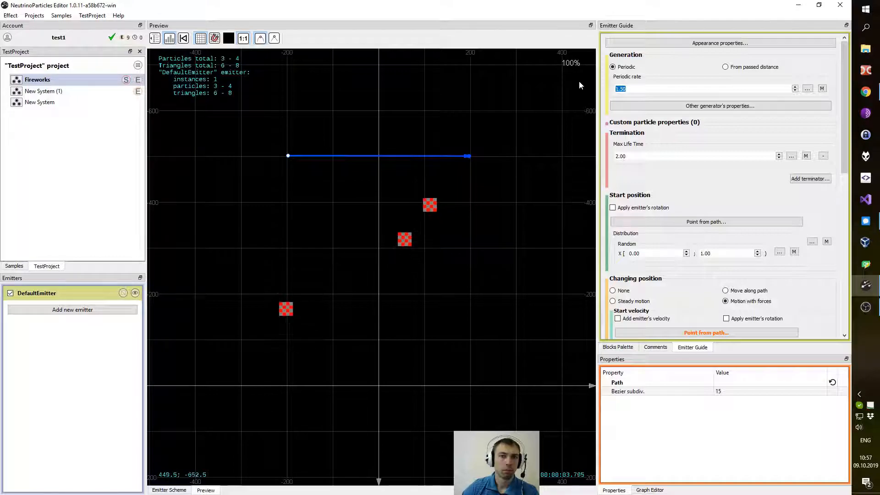
{"action": "left_click", "coordinate": [623, 90]}
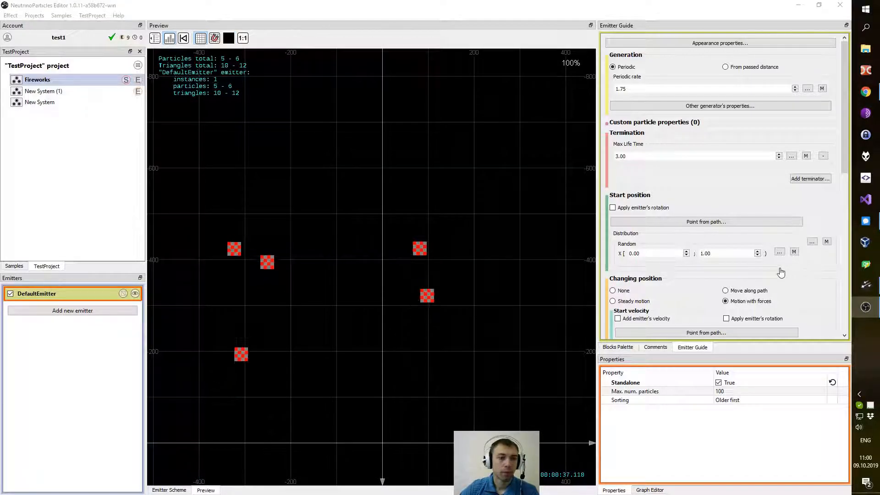
Turn off Exportable in the emitter's appearance properties and check its particles in the preview.
{"action": "mouse_move", "coordinate": [472, 284]}
{"action": "left_mouse_down"}
{"action": "mouse_move", "coordinate": [467, 308]}
{"action": "mouse_move", "coordinate": [473, 299]}
{"action": "left_mouse_up"}
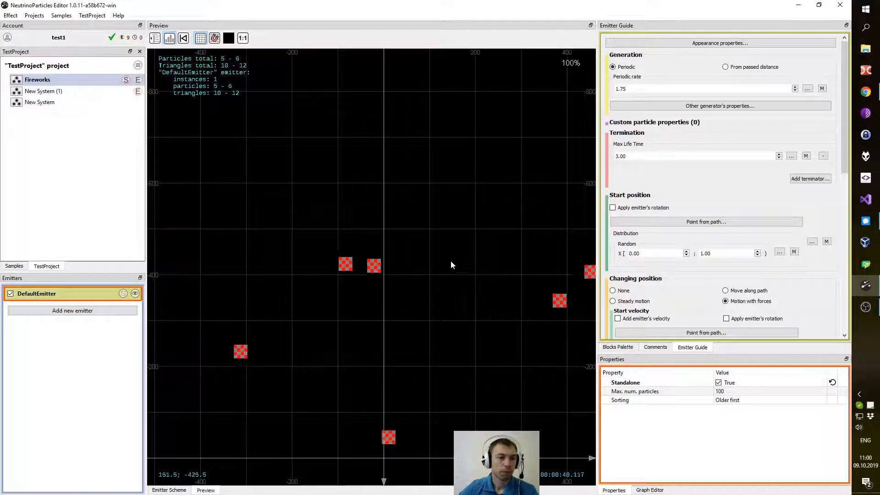
{"action": "mouse_move", "coordinate": [433, 274]}
{"action": "left_mouse_down"}
{"action": "mouse_move", "coordinate": [417, 245]}
{"action": "mouse_move", "coordinate": [433, 240]}
{"action": "mouse_move", "coordinate": [421, 272]}
{"action": "left_mouse_up"}
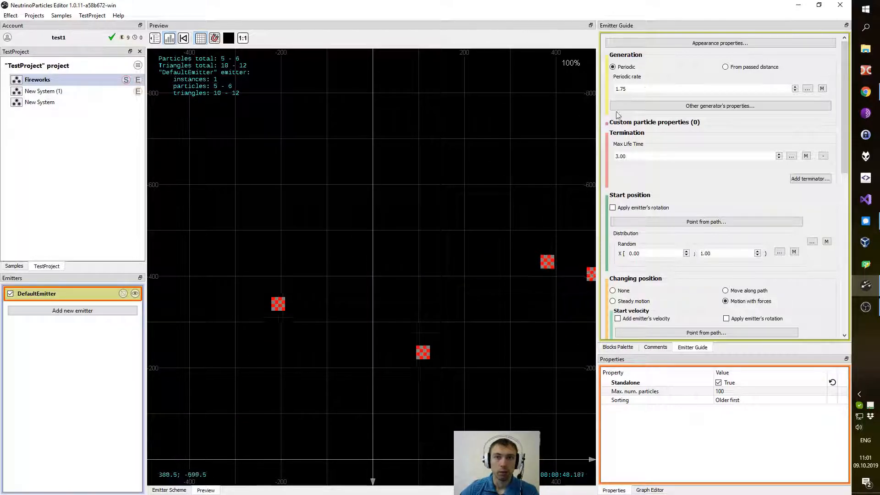
{"action": "left_click", "coordinate": [696, 43]}
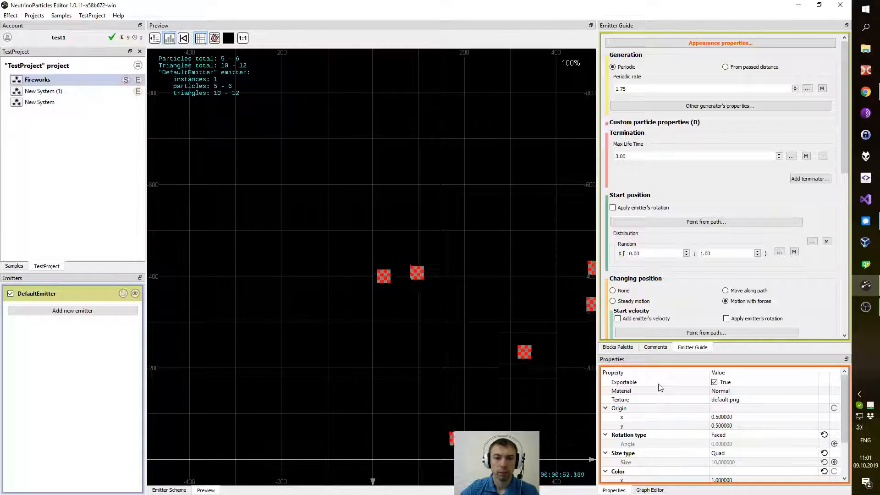
{"action": "left_click", "coordinate": [715, 385]}
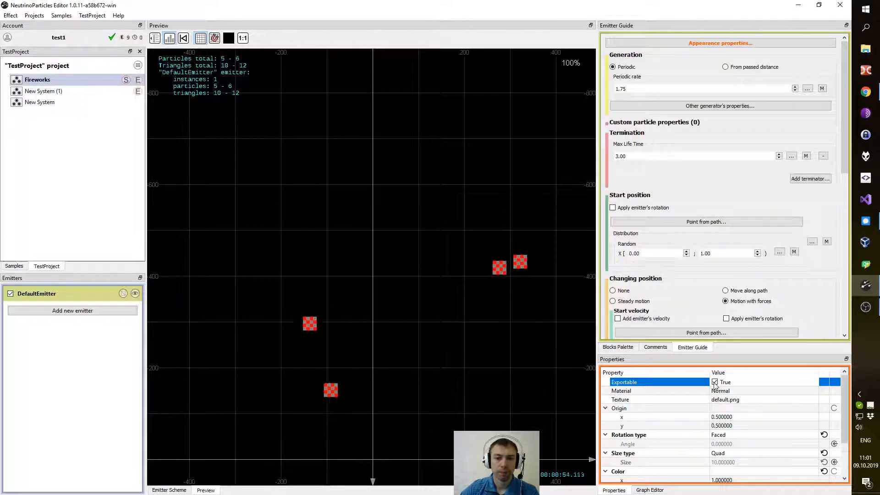
{"action": "left_click", "coordinate": [715, 383]}
{"action": "left_click_drag", "start_coordinate": [378, 317], "coordinate": [373, 318]}
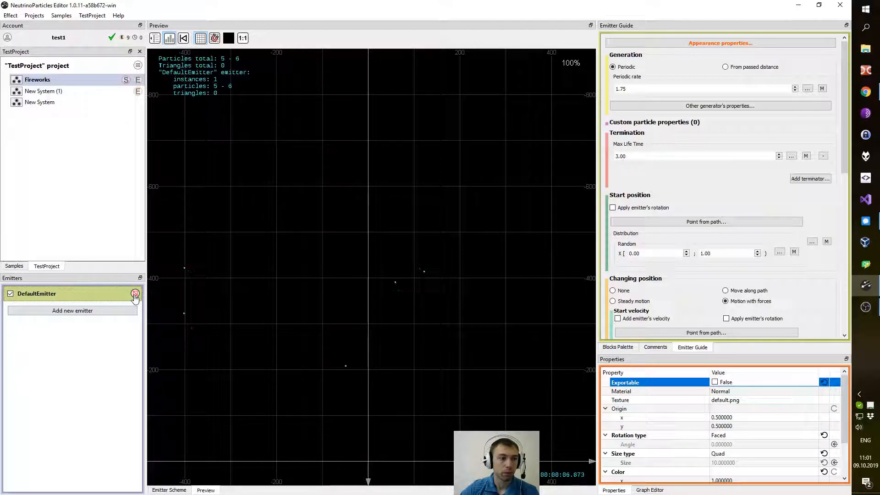
{"action": "mouse_move", "coordinate": [466, 344]}
{"action": "left_mouse_down"}
{"action": "mouse_move", "coordinate": [474, 319]}
{"action": "mouse_move", "coordinate": [481, 351]}
{"action": "left_mouse_up"}
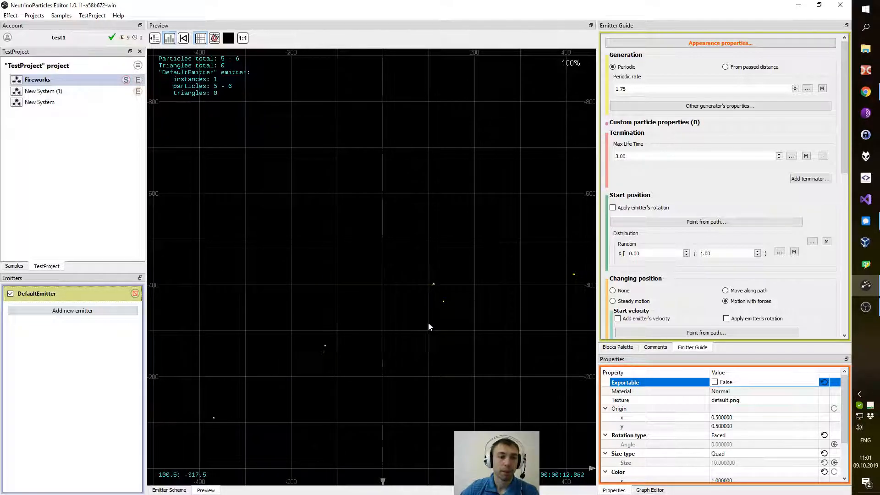
{"action": "left_click_drag", "start_coordinate": [342, 352], "coordinate": [329, 318]}
Rename the default emitter to Parent and add a second emitter named Child.
{"action": "right_click", "coordinate": [63, 298]}
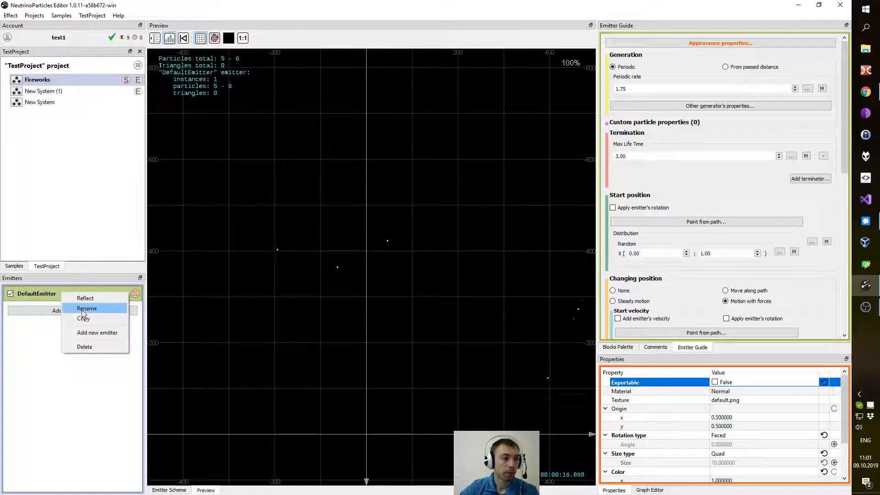
{"action": "left_click", "coordinate": [84, 308]}
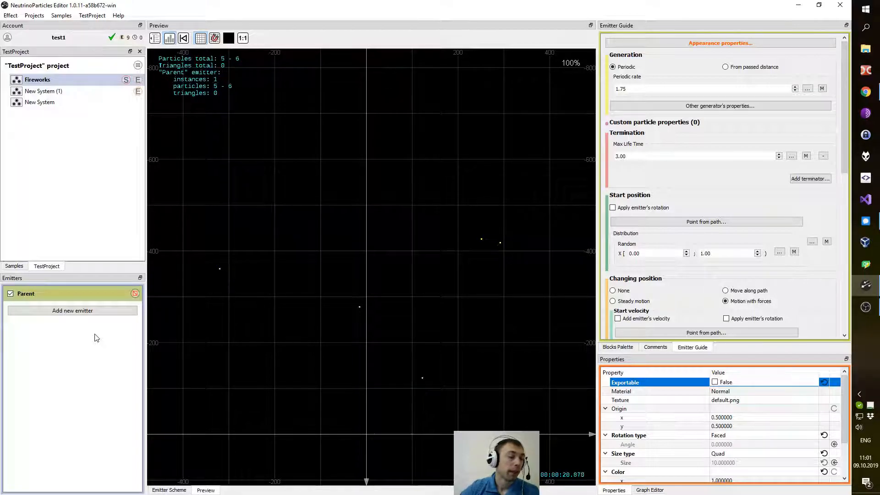
{"action": "left_click", "coordinate": [63, 312]}
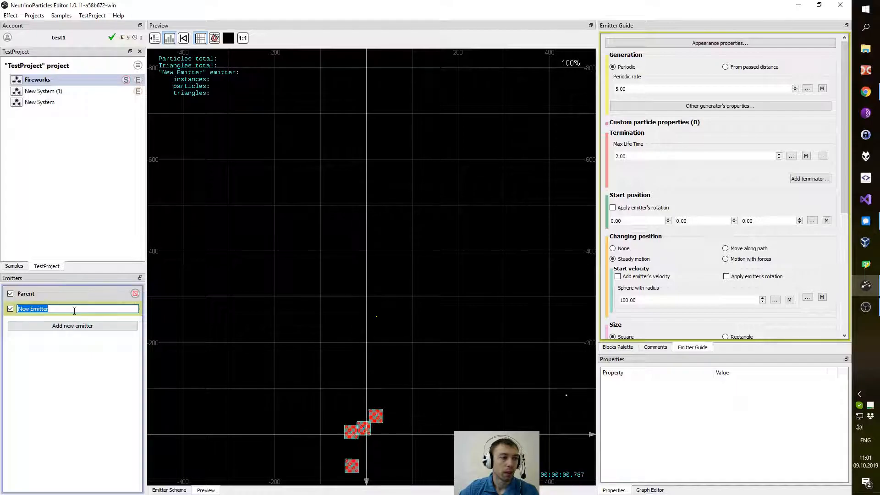
{"action": "left_click_drag", "start_coordinate": [62, 309], "coordinate": [2, 310]}
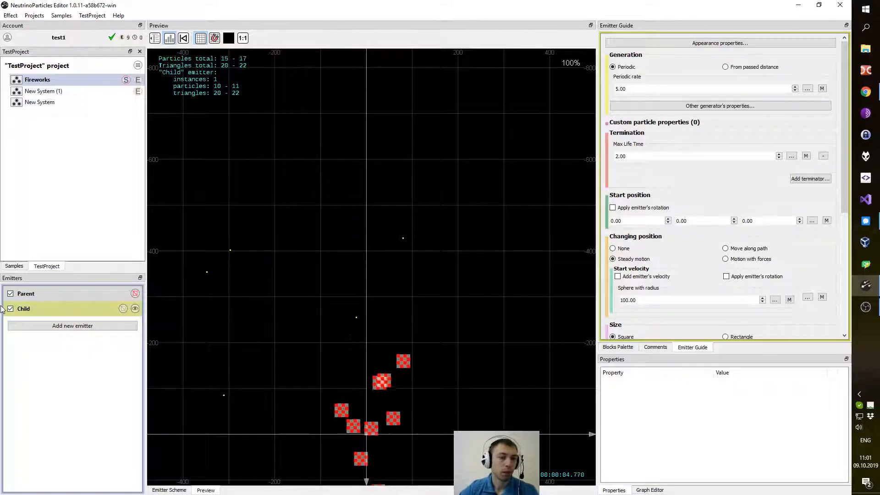
Turn off the Standalone property of the Child emitter.
{"action": "left_click", "coordinate": [59, 315]}
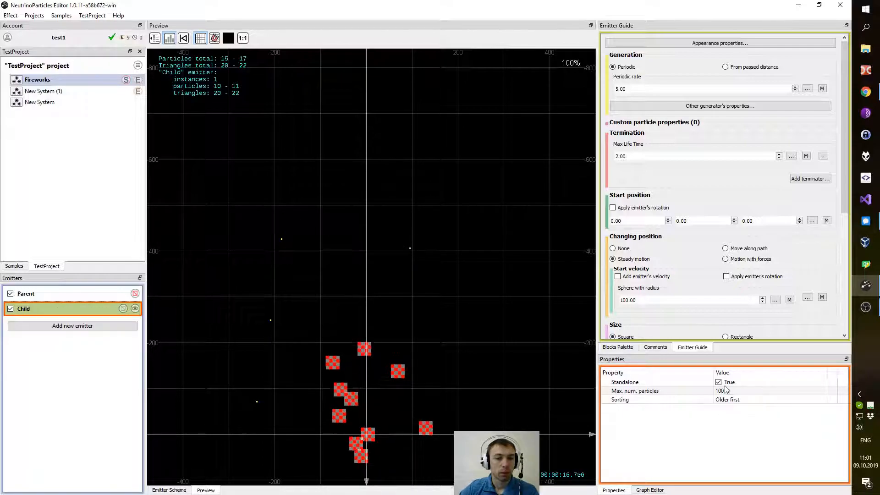
{"action": "left_click", "coordinate": [718, 384]}
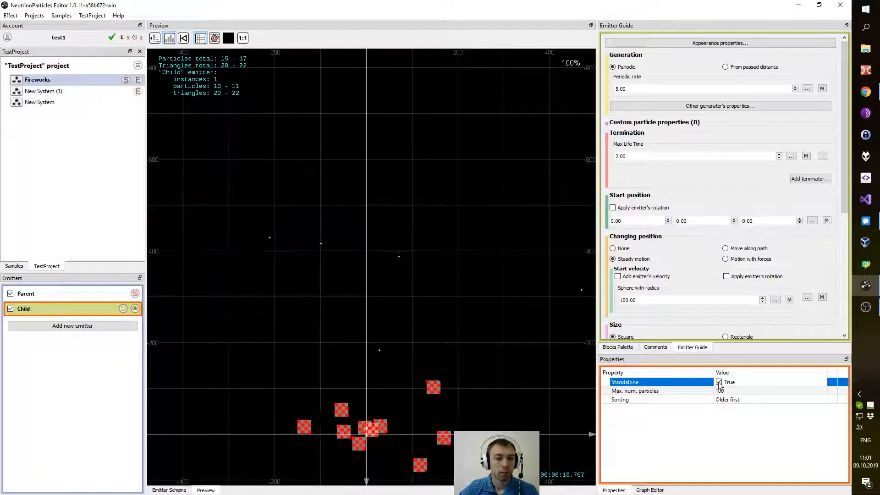
{"action": "left_click", "coordinate": [719, 383]}
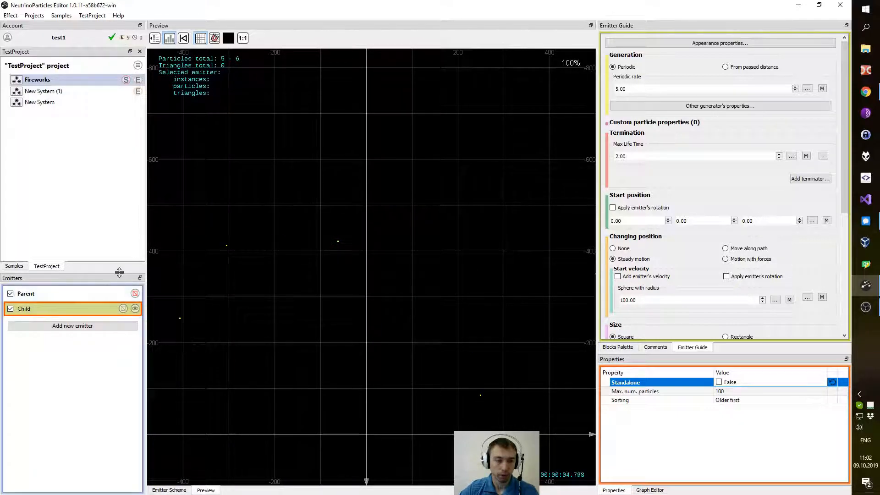
Add an AttachedEmitter block below the Angle property in the Parent emitter's scheme and connect it to the Child emitter.
{"action": "left_click", "coordinate": [83, 296]}
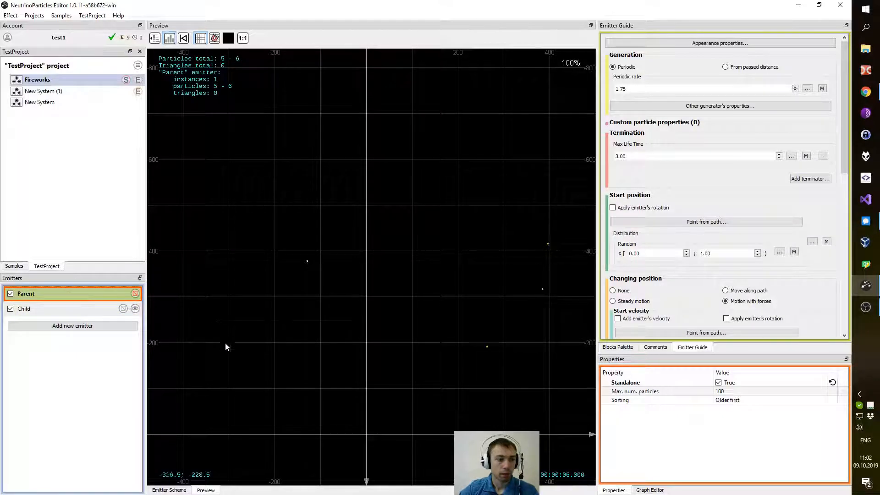
{"action": "left_click", "coordinate": [169, 490]}
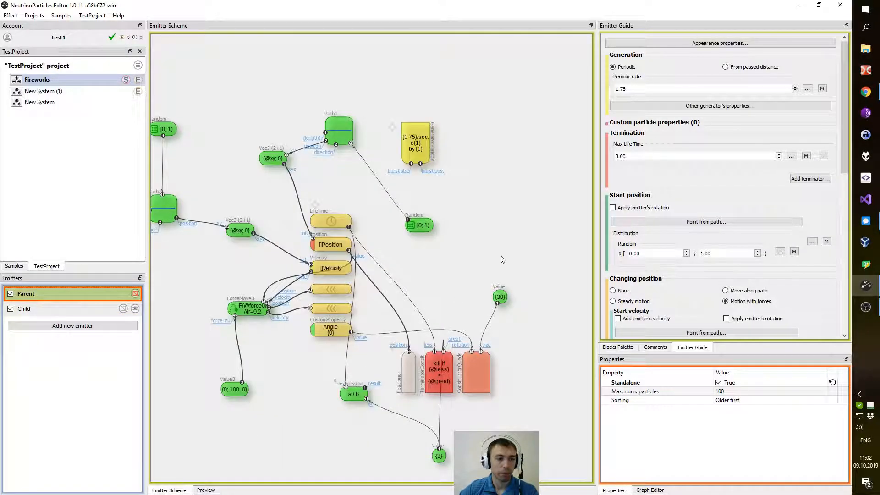
{"action": "left_click", "coordinate": [618, 348]}
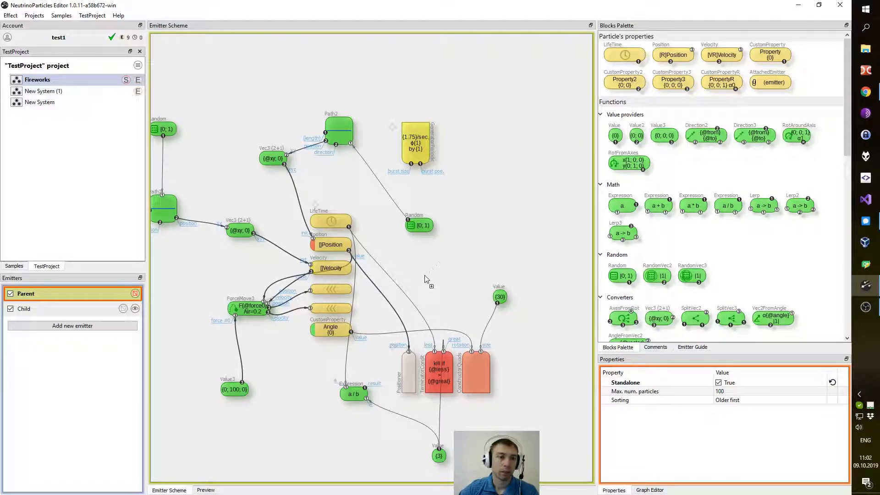
{"action": "left_click_drag", "start_coordinate": [430, 275], "coordinate": [330, 353]}
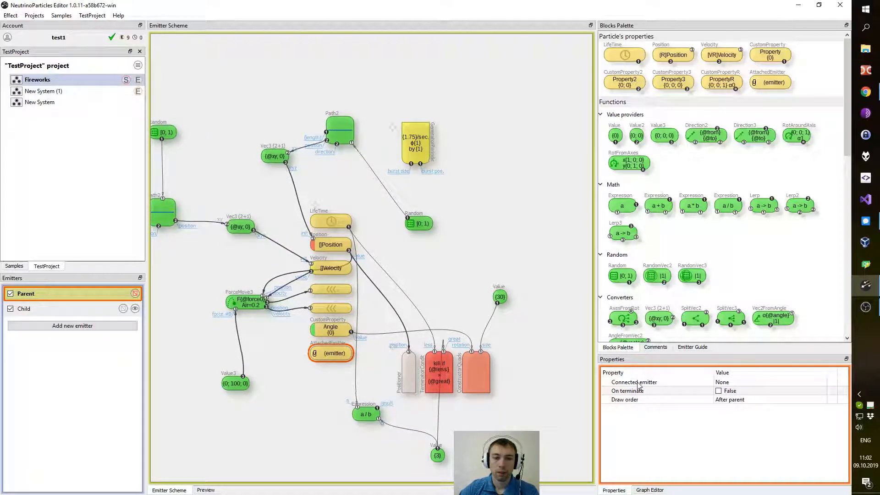
{"action": "left_click", "coordinate": [756, 384]}
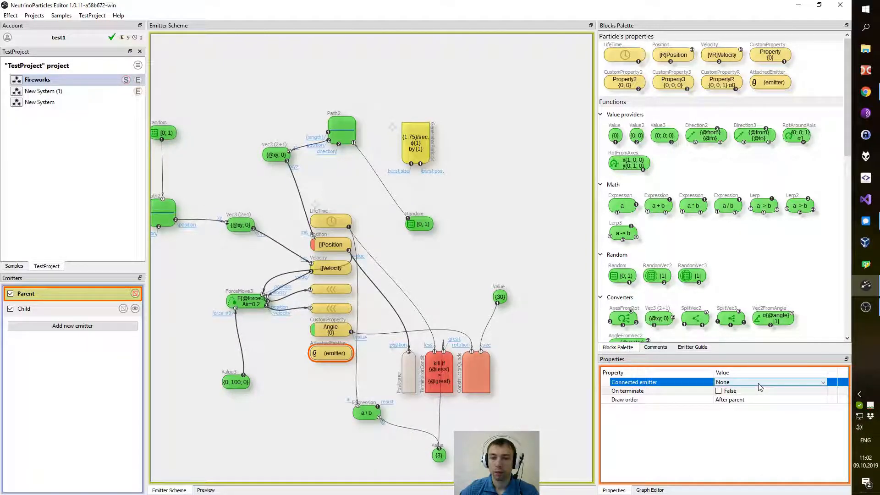
{"action": "left_click", "coordinate": [740, 397]}
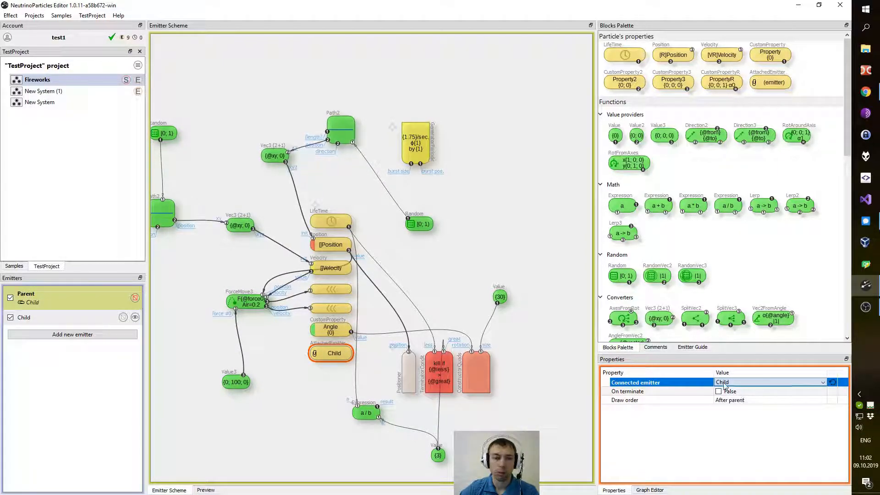
Show the effect preview and set the Child emitter's particle start size to 10.
{"action": "left_click", "coordinate": [205, 489]}
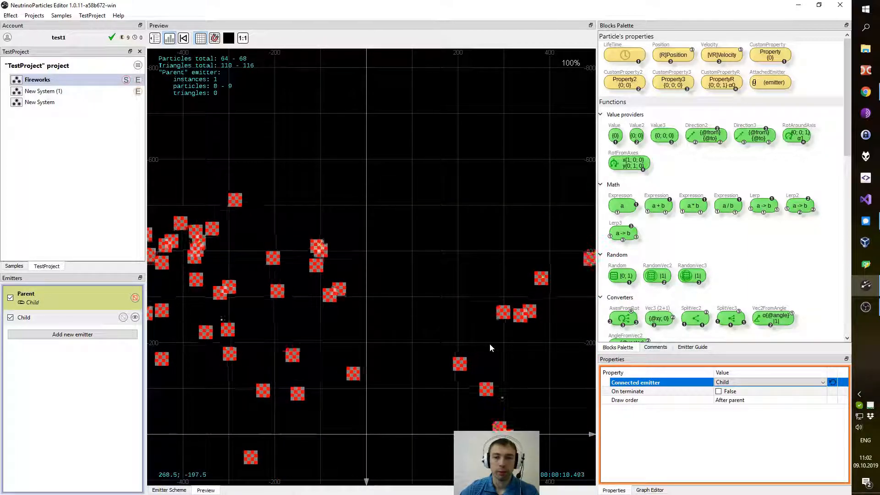
{"action": "left_click", "coordinate": [693, 347]}
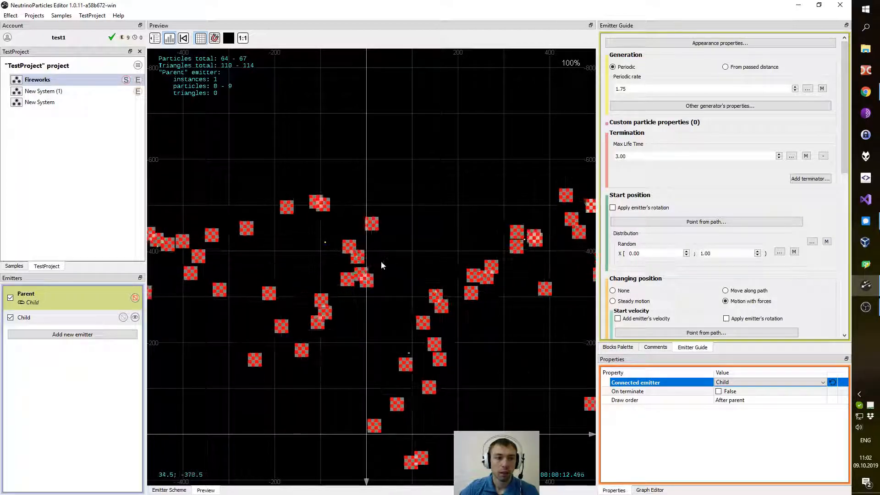
{"action": "left_click", "coordinate": [54, 318]}
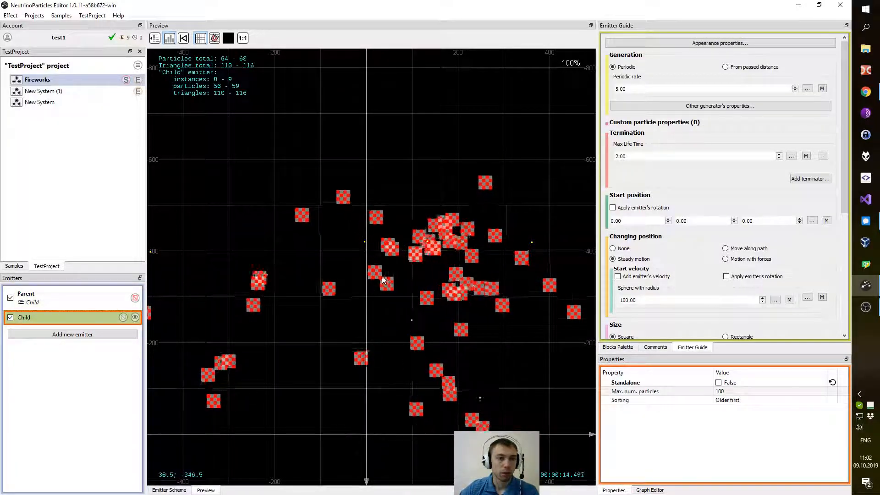
{"action": "left_click_drag", "start_coordinate": [353, 256], "coordinate": [348, 224]}
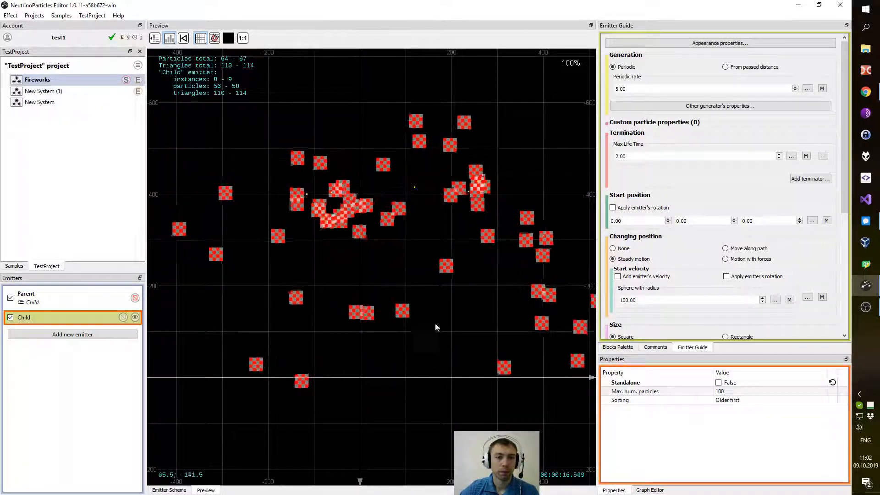
{"action": "left_click_drag", "start_coordinate": [845, 148], "coordinate": [846, 243]}
{"action": "double_click", "coordinate": [619, 173]}
{"action": "type", "text": "10"}
{"action": "key", "text": "Return"}
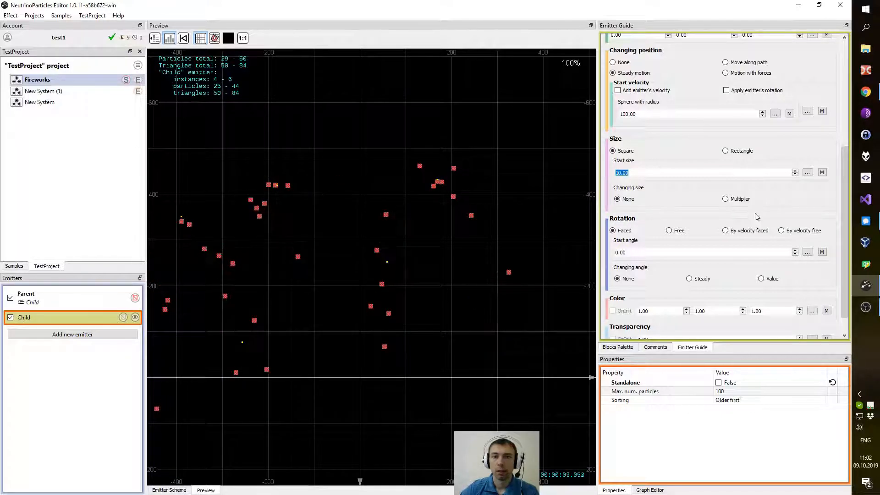
Switch the Child emitter to motion with forces, with air resistance 0.5 and a start velocity sphere radius of 10.
{"action": "scroll", "coordinate": [751, 201], "scroll_direction": "up", "scroll_amount": 3}
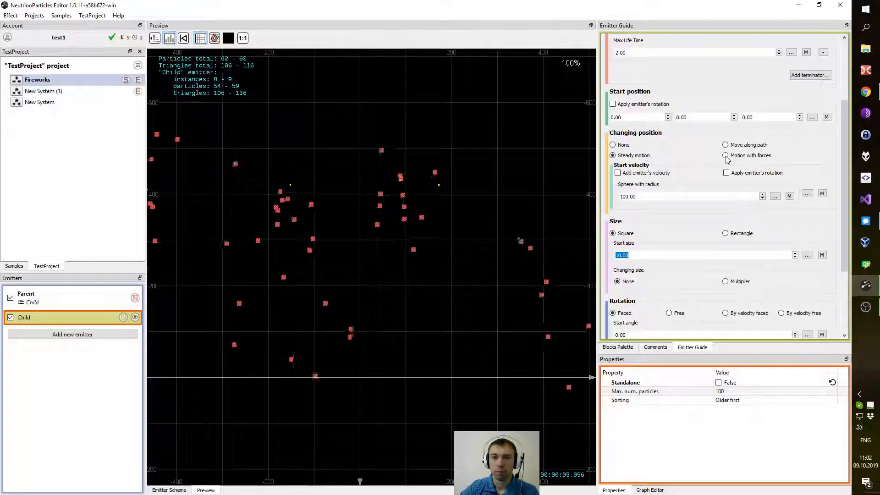
{"action": "left_click", "coordinate": [725, 156]}
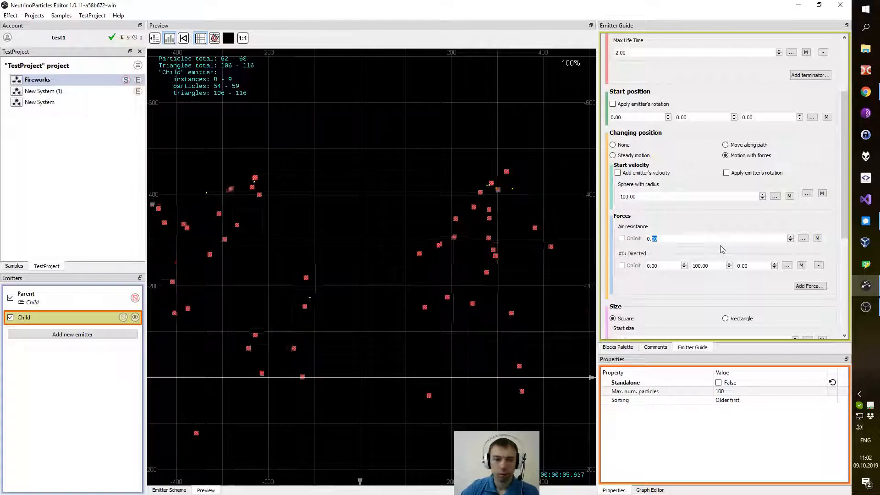
{"action": "type", "text": "2"}
{"action": "key", "text": "Return"}
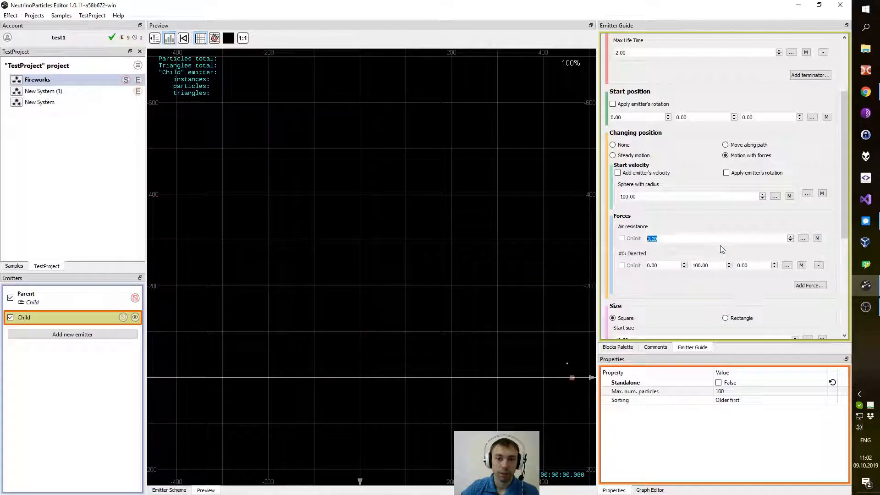
{"action": "left_click", "coordinate": [657, 241]}
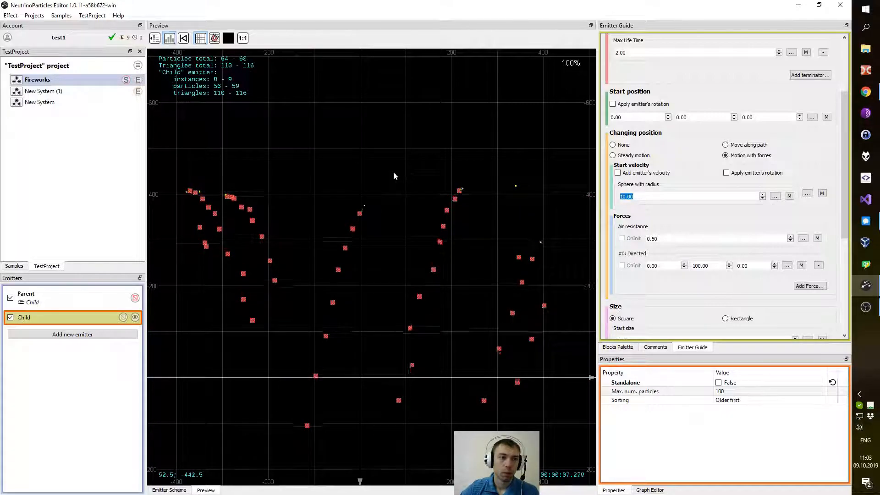
Set the Child emitter's generation to From passed distance with a distance interval of 5.
{"action": "scroll", "coordinate": [757, 165], "scroll_direction": "up", "scroll_amount": 3}
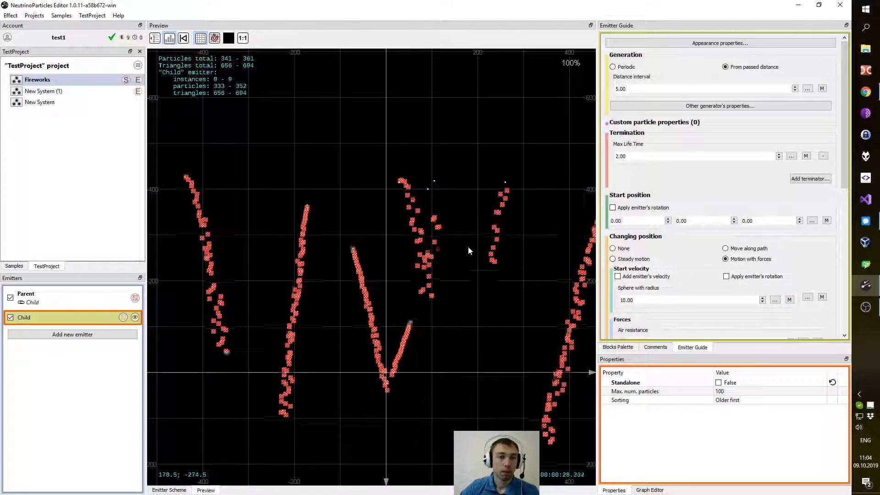
{"action": "left_click_drag", "start_coordinate": [844, 134], "coordinate": [840, 258]}
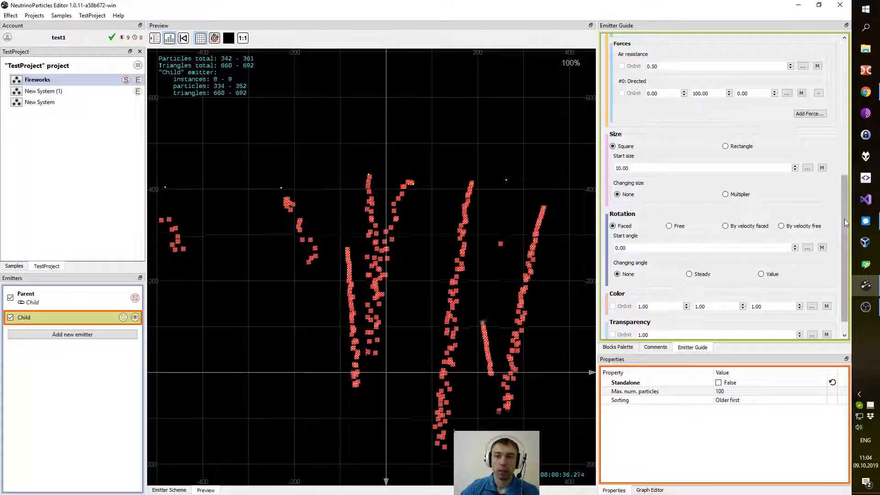
{"action": "left_click_drag", "start_coordinate": [845, 183], "coordinate": [851, 48]}
Add a Path terminator to the Child emitter alongside its Max Life Time terminator.
{"action": "left_click_drag", "start_coordinate": [263, 384], "coordinate": [255, 416]}
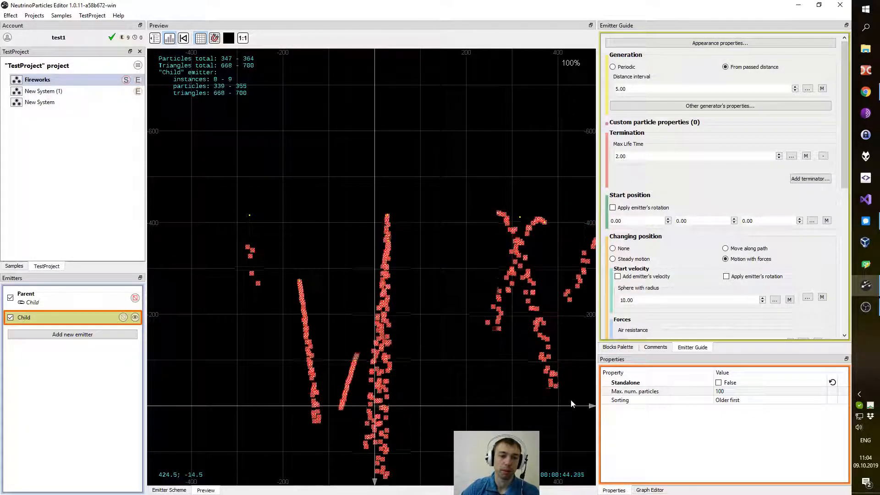
{"action": "left_click", "coordinate": [810, 181]}
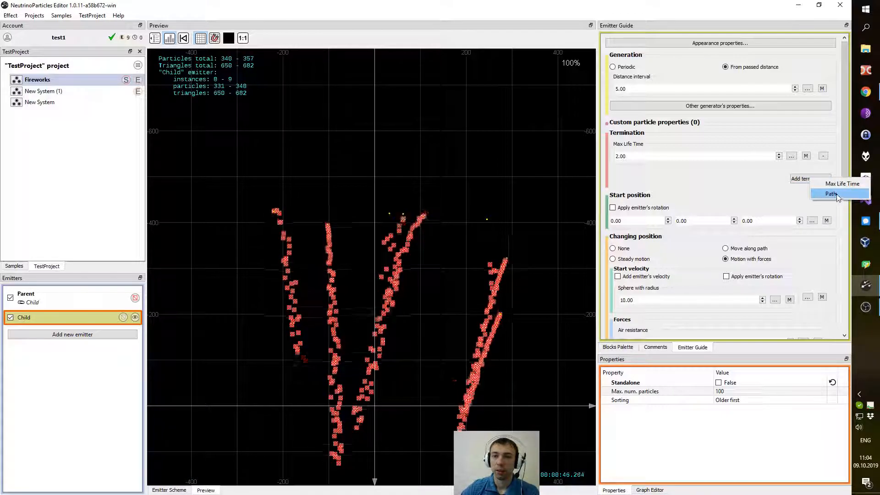
{"action": "left_click", "coordinate": [805, 202]}
Edit the termination path into a horizontal line just below the X axis, spanning about -500 to 470.
{"action": "left_click", "coordinate": [715, 177]}
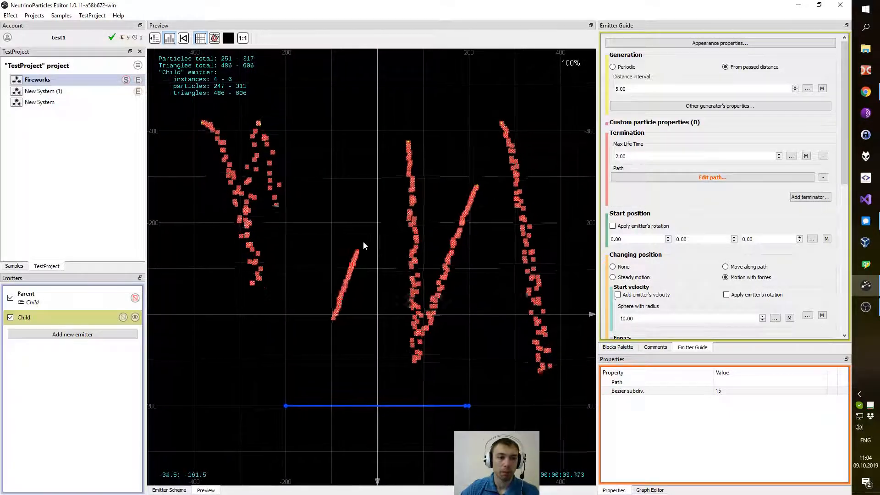
{"action": "left_click_drag", "start_coordinate": [349, 411], "coordinate": [210, 317]}
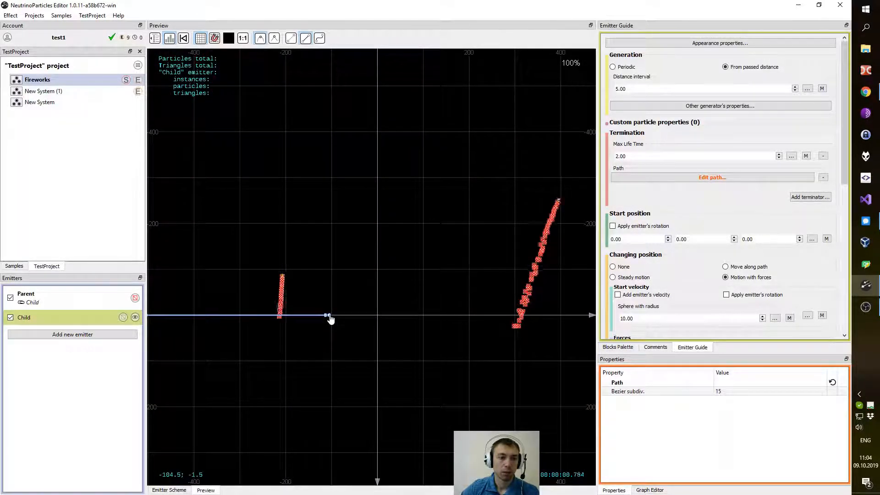
{"action": "left_click_drag", "start_coordinate": [330, 316], "coordinate": [588, 315]}
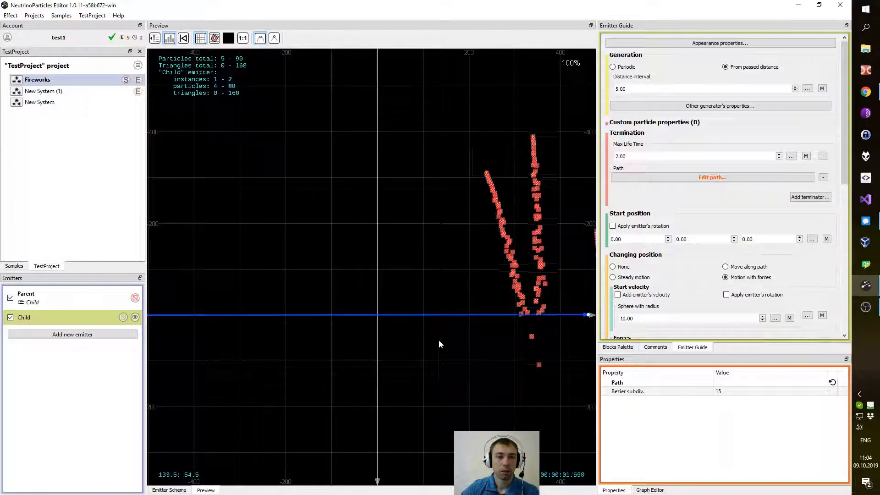
{"action": "left_click_drag", "start_coordinate": [451, 319], "coordinate": [454, 324]}
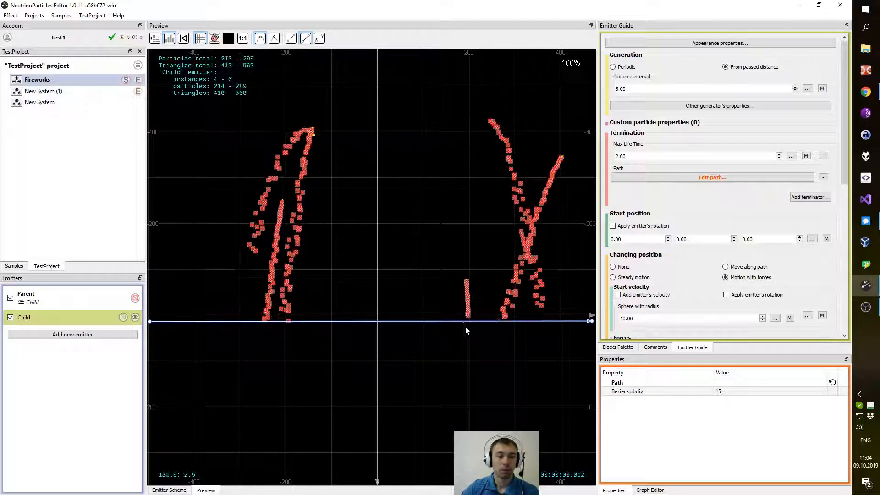
Widen the termination line at both ends so it spans about -590 to 670 under the fireworks.
{"action": "left_click_drag", "start_coordinate": [478, 237], "coordinate": [466, 292]}
{"action": "scroll", "coordinate": [463, 287], "scroll_direction": "down", "scroll_amount": 3}
{"action": "left_click_drag", "start_coordinate": [492, 335], "coordinate": [546, 335]}
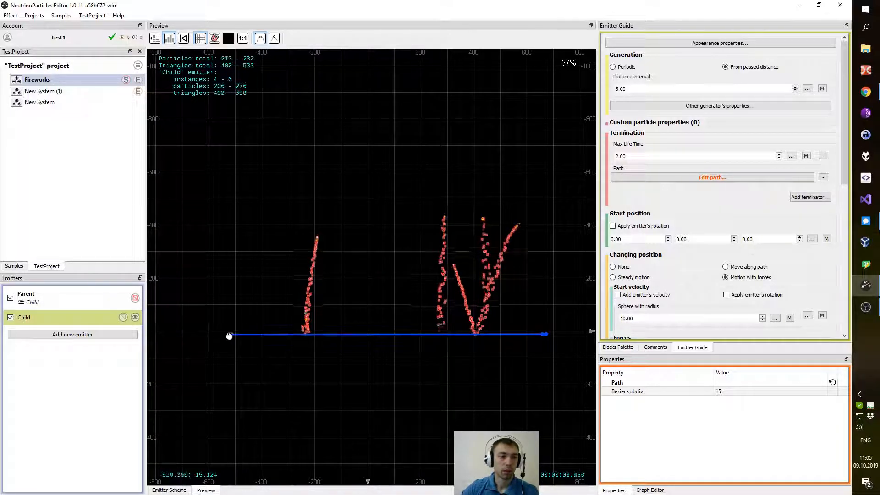
{"action": "left_click_drag", "start_coordinate": [225, 336], "coordinate": [212, 339]}
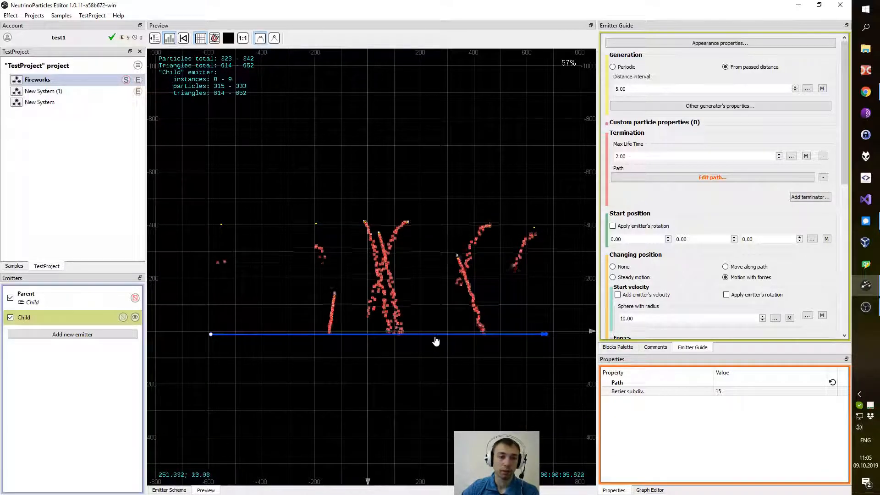
Try the termination line above the X axis, move it back just below the axis, and check in the preview where particles die.
{"action": "left_click_drag", "start_coordinate": [435, 337], "coordinate": [437, 326]}
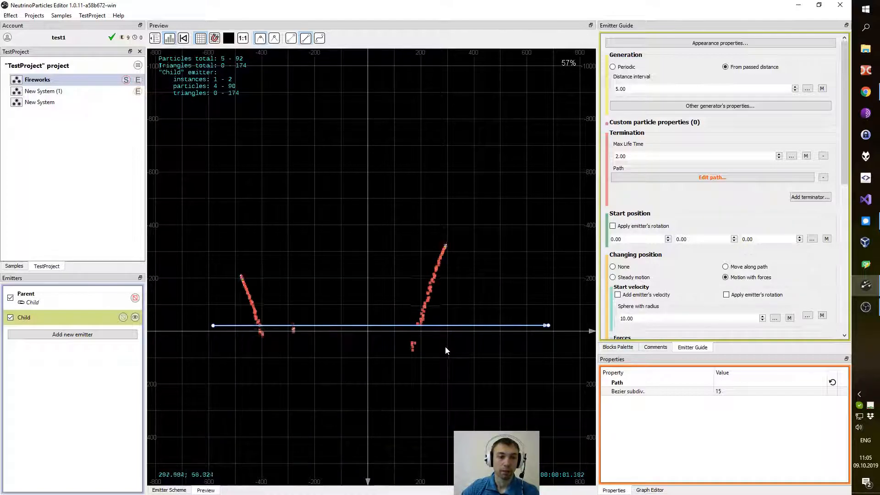
{"action": "left_click_drag", "start_coordinate": [447, 330], "coordinate": [448, 325]}
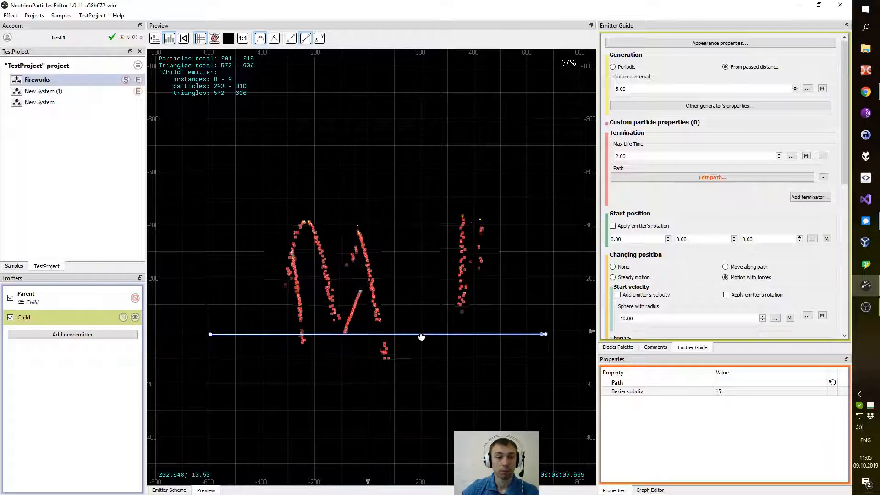
{"action": "left_click_drag", "start_coordinate": [419, 338], "coordinate": [416, 336]}
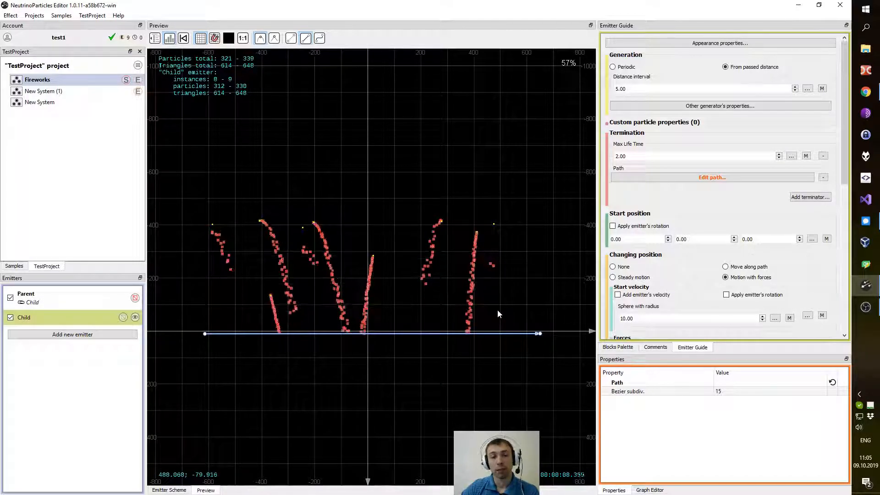
{"action": "scroll", "coordinate": [412, 294], "scroll_direction": "up", "scroll_amount": 5}
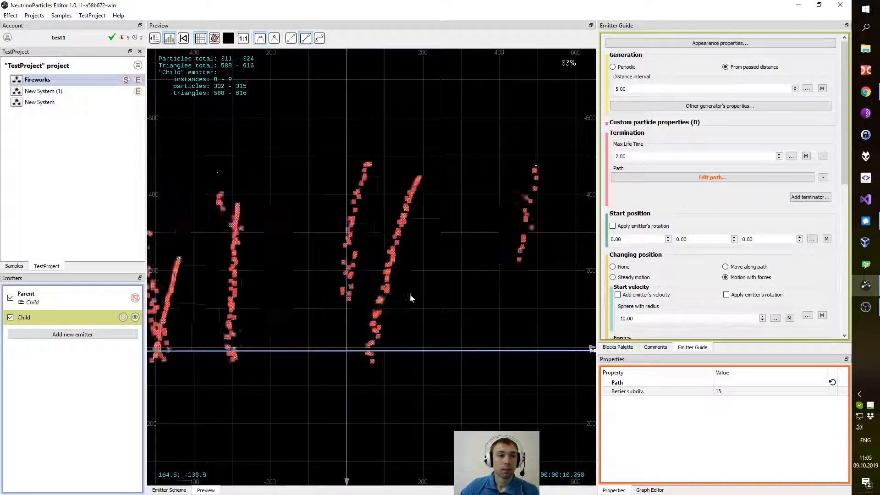
{"action": "scroll", "coordinate": [443, 317], "scroll_direction": "down", "scroll_amount": 5}
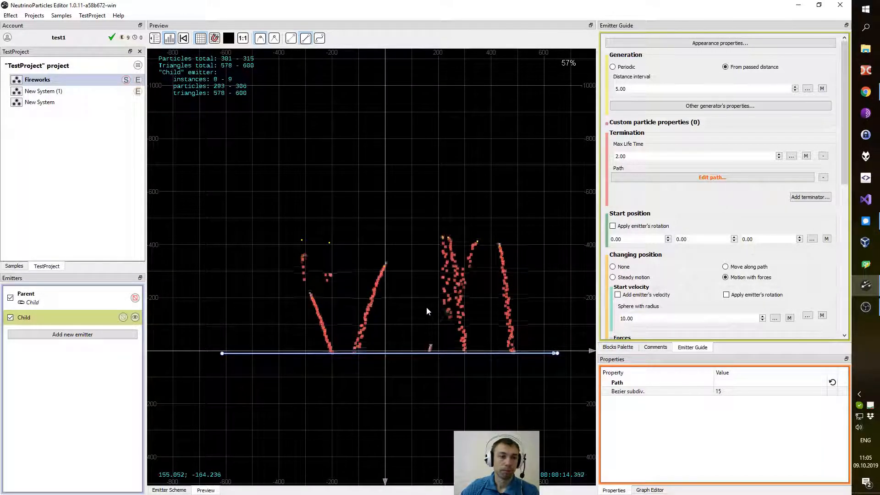
{"action": "scroll", "coordinate": [457, 301], "scroll_direction": "up", "scroll_amount": 3}
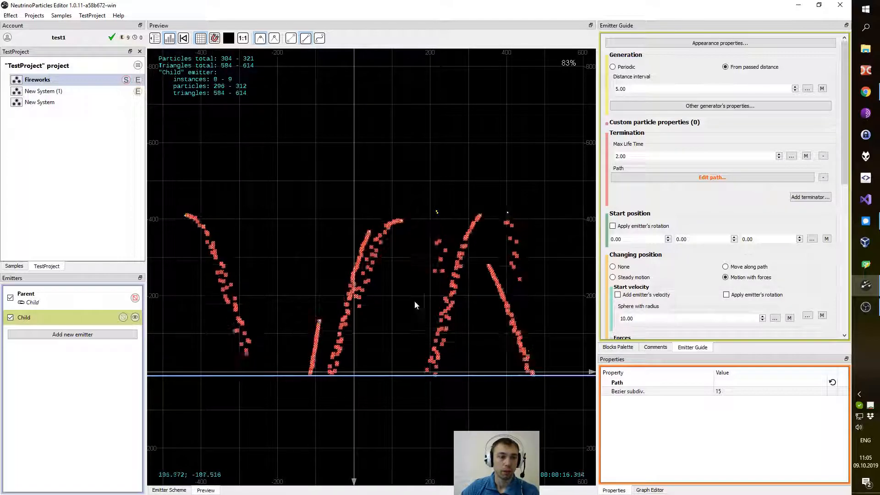